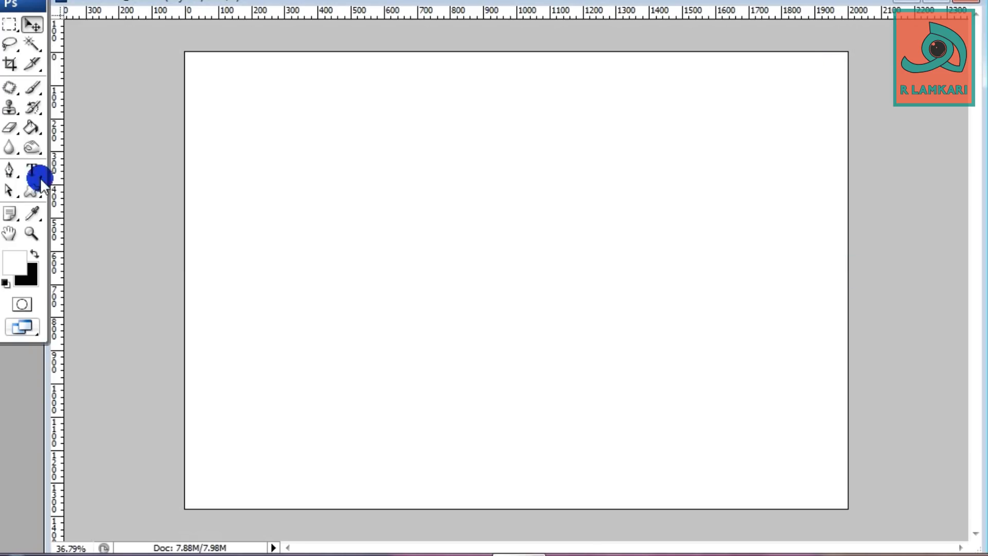
Step: Draw the curved brow shape with the Pen tool and fill it black
click(6, 283)
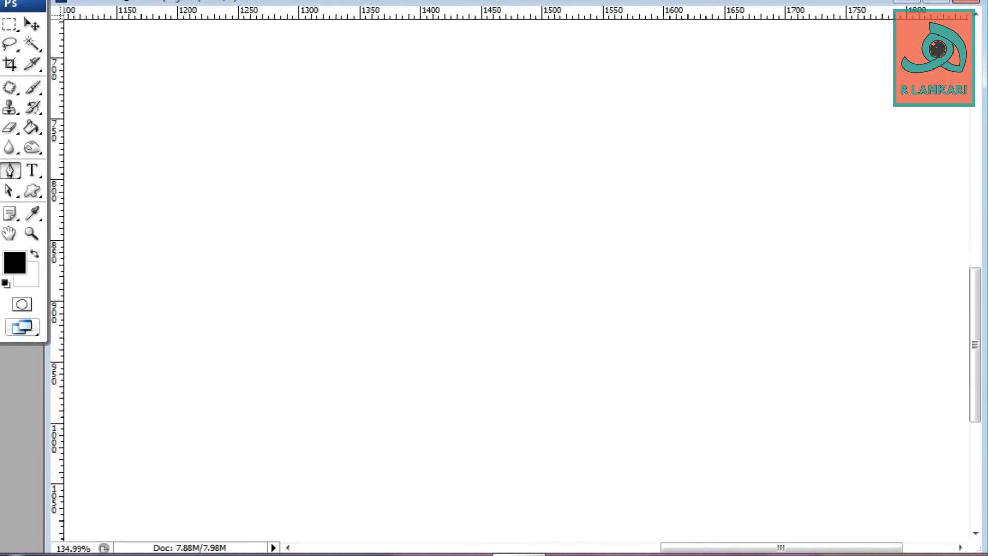
click(709, 223)
drag(668, 157, 635, 140)
drag(606, 104, 602, 88)
click(615, 145)
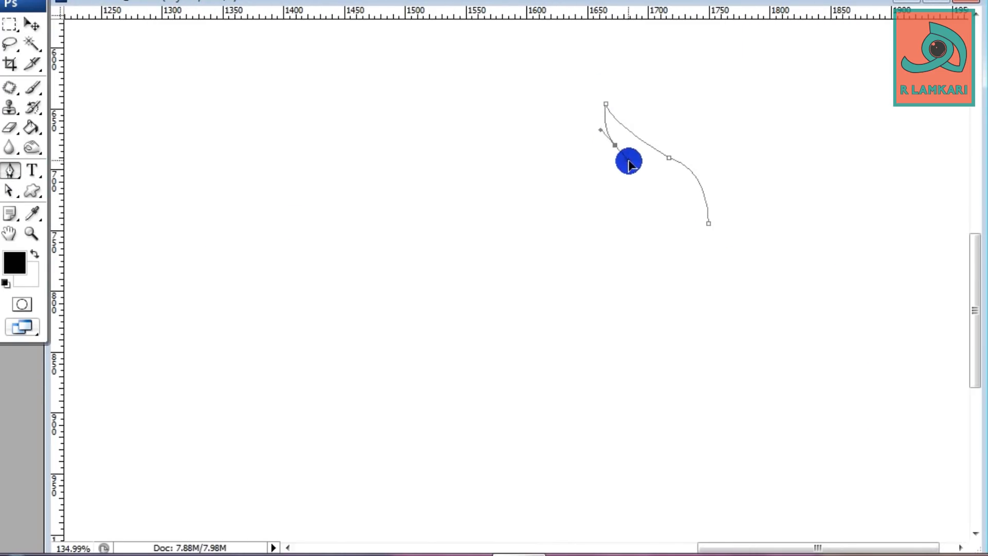
click(621, 173)
drag(646, 160, 658, 172)
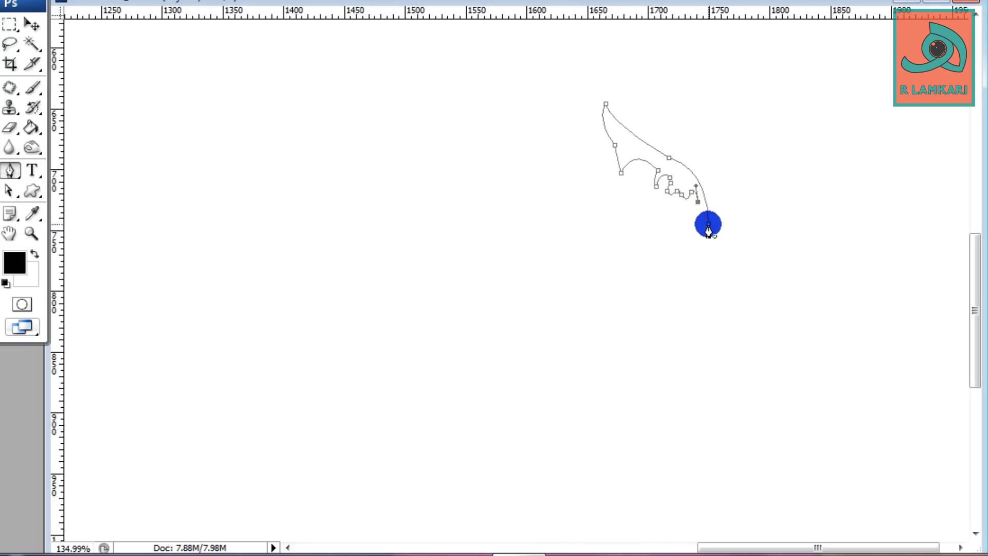
click(709, 226)
right_click(737, 149)
click(795, 254)
click(783, 242)
Step: Add a small black-filled crescent below the brow
click(641, 196)
drag(672, 218, 682, 225)
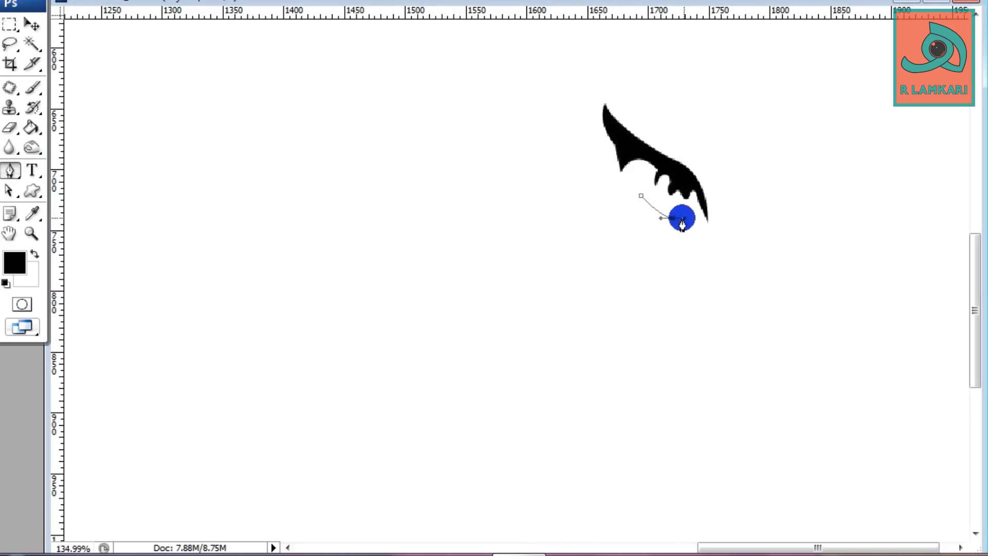
right_click(640, 209)
click(721, 287)
key(Return)
click(636, 48)
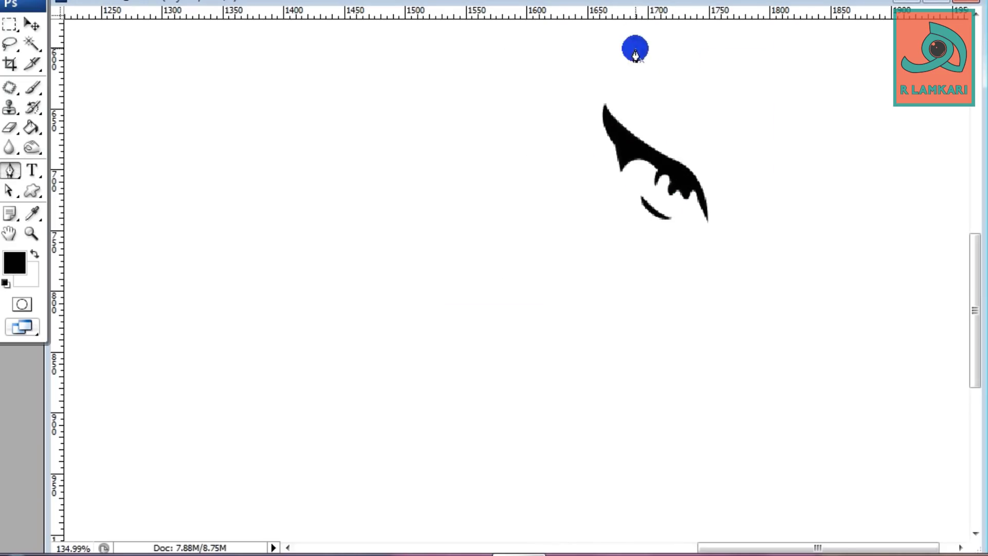
Step: Trace a hooked stroke above the brow and fill it black
click(673, 122)
mouse_move(710, 169)
mouse_down()
mouse_move(723, 190)
mouse_move(741, 186)
mouse_up()
click(740, 207)
click(763, 220)
click(787, 200)
drag(686, 110, 683, 98)
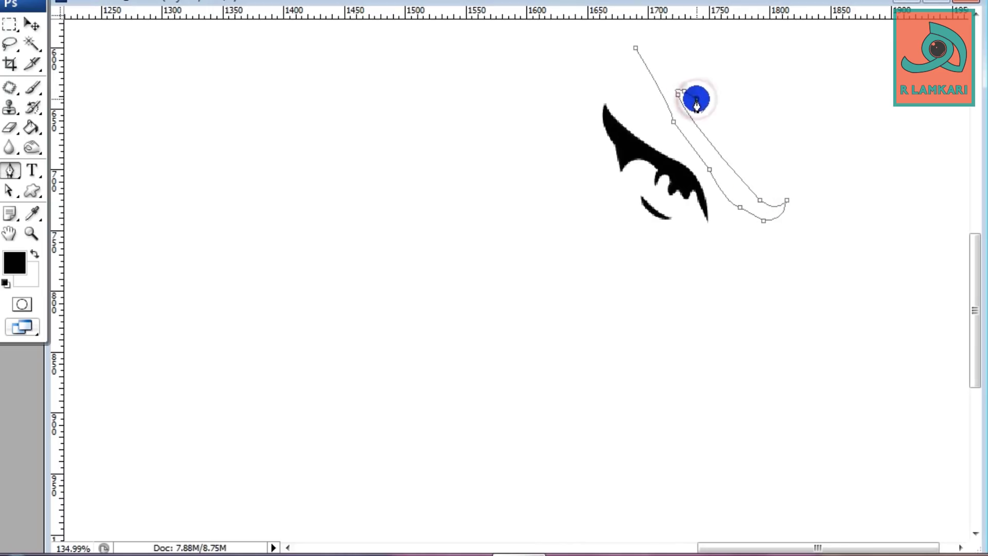
click(636, 47)
right_click(653, 62)
click(666, 161)
key(Return)
Step: Start a thin curved slash to the left of the eye
click(556, 142)
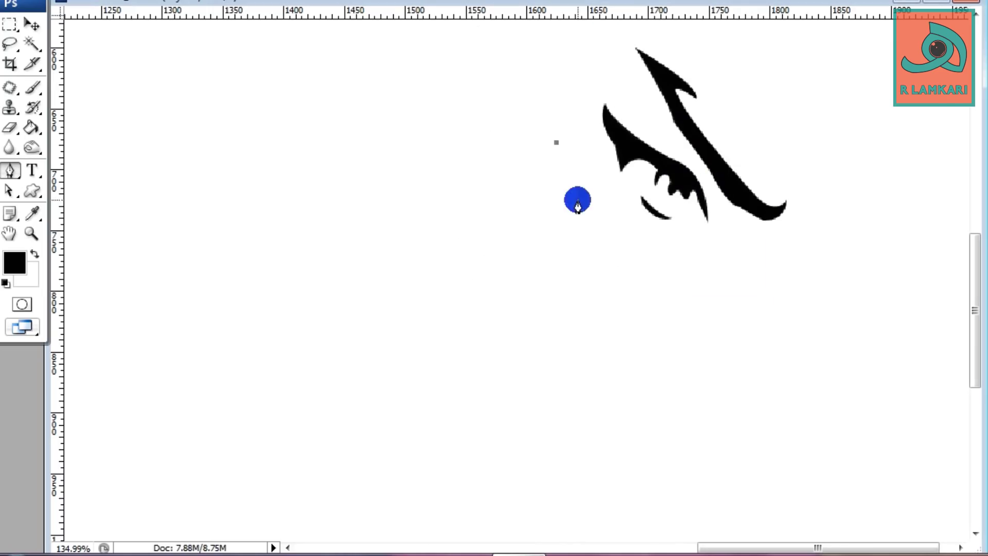
click(578, 201)
click(636, 247)
drag(593, 199, 551, 172)
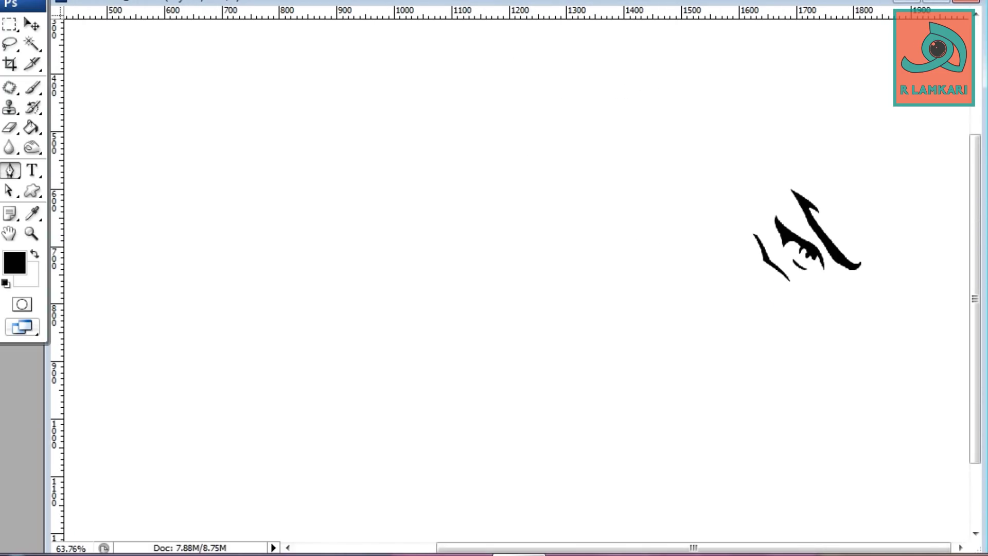
Step: Trace a thick arched head outline over the eye, with jagged hair points on the left, filled black
drag(886, 282, 878, 265)
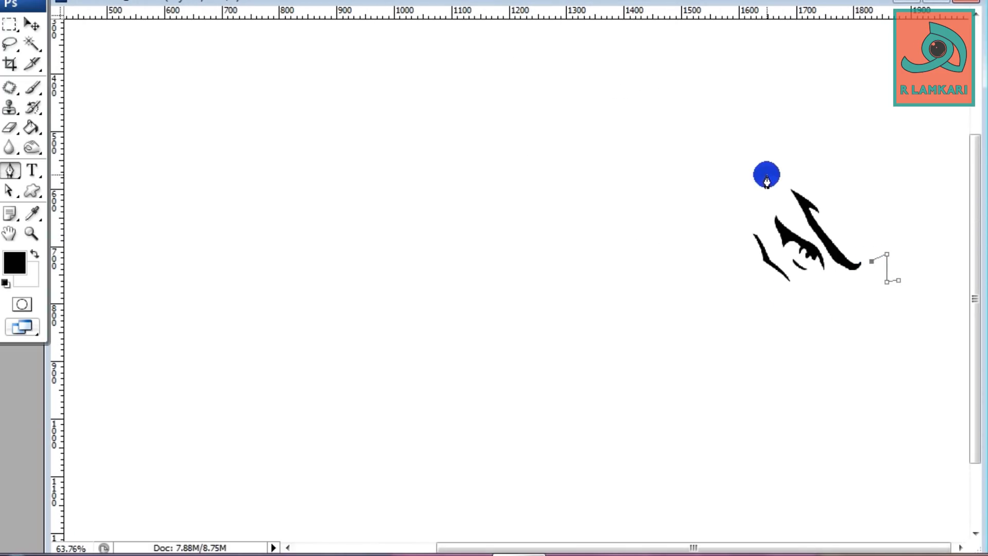
drag(765, 177, 757, 181)
drag(707, 239, 693, 267)
click(705, 268)
click(708, 299)
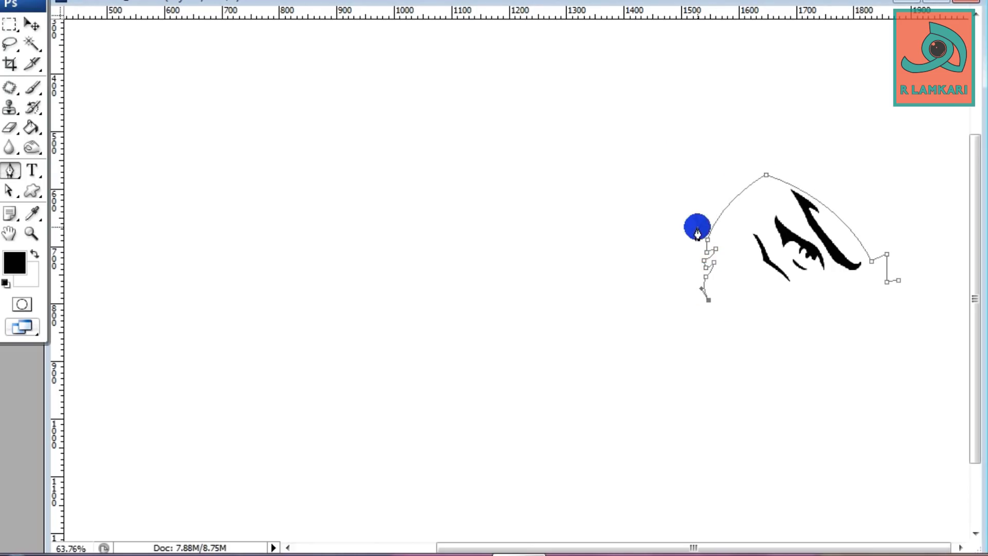
mouse_move(697, 225)
mouse_down()
mouse_move(700, 163)
mouse_move(793, 173)
mouse_up()
click(884, 251)
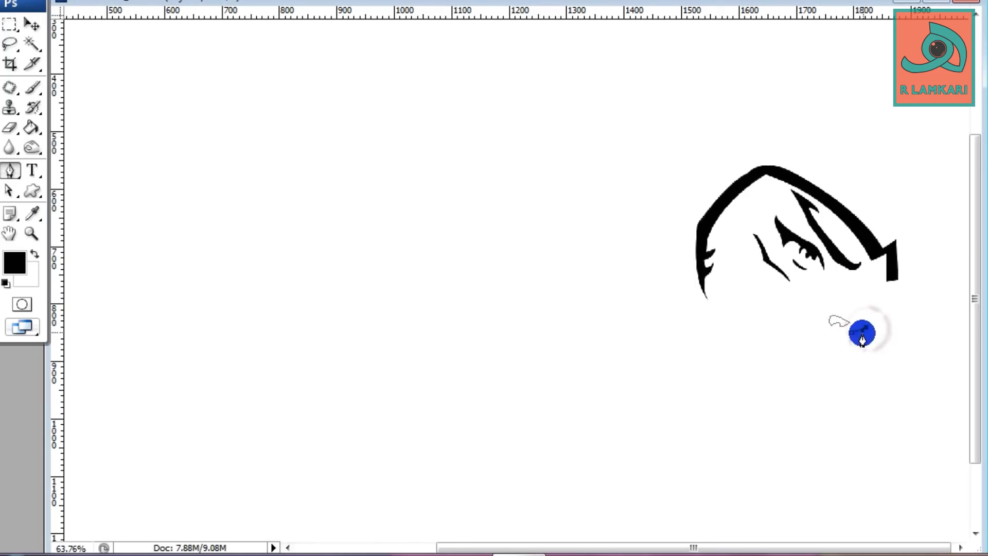
Step: Draw a thin curved moustache piece and a thin line by the nose
click(768, 325)
drag(822, 331, 851, 342)
drag(767, 326, 785, 320)
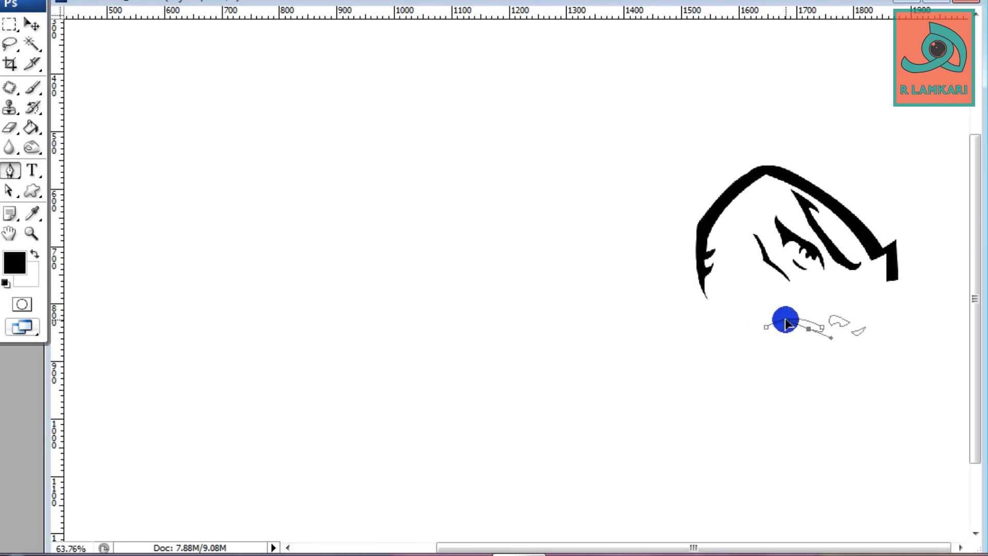
click(848, 341)
mouse_move(849, 367)
mouse_down()
mouse_move(849, 383)
mouse_move(840, 381)
mouse_up()
click(848, 340)
Step: Extend the moustache curve leftward and fill the moustache and under-eye mark black
drag(842, 352, 837, 353)
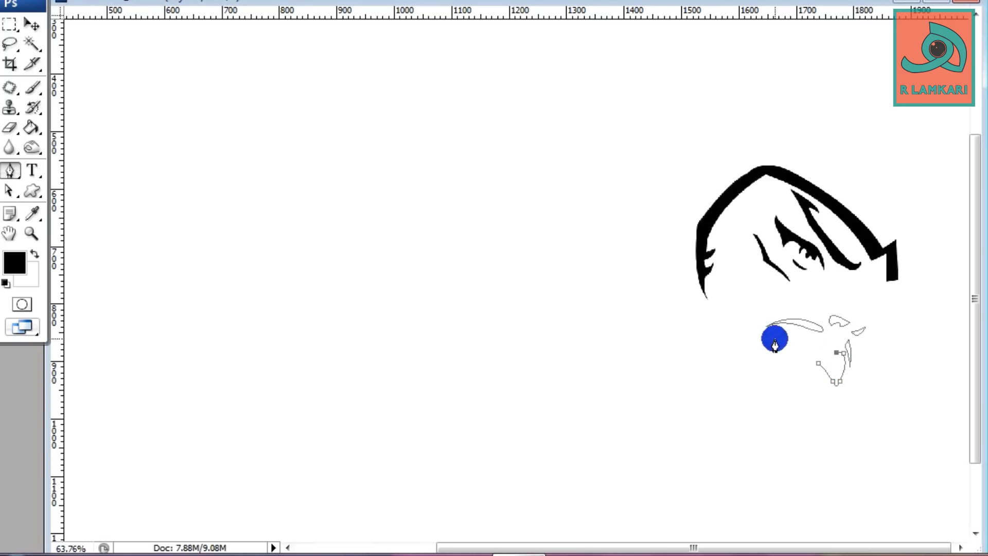
mouse_move(749, 350)
mouse_down()
mouse_move(737, 374)
mouse_move(765, 341)
mouse_move(778, 352)
mouse_up()
click(839, 368)
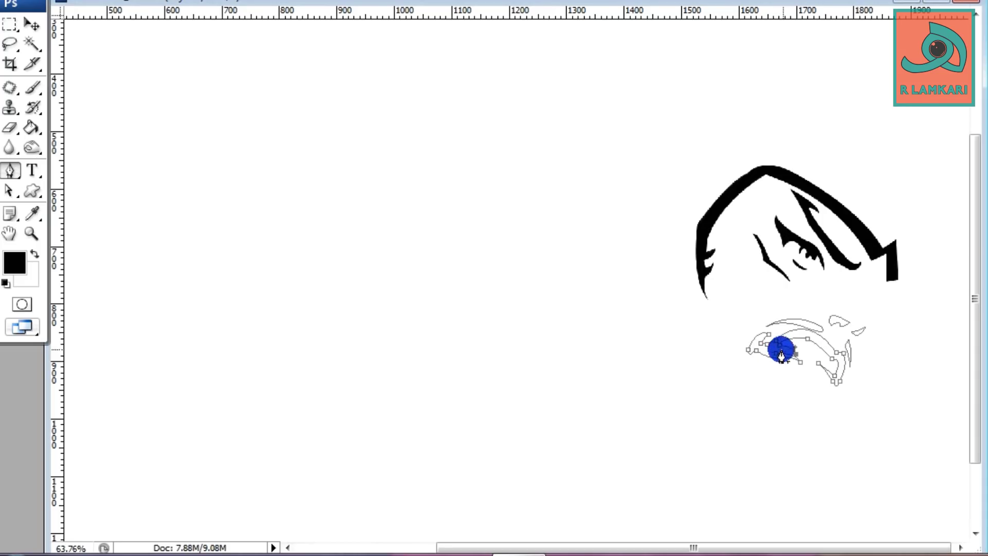
right_click(740, 270)
click(762, 375)
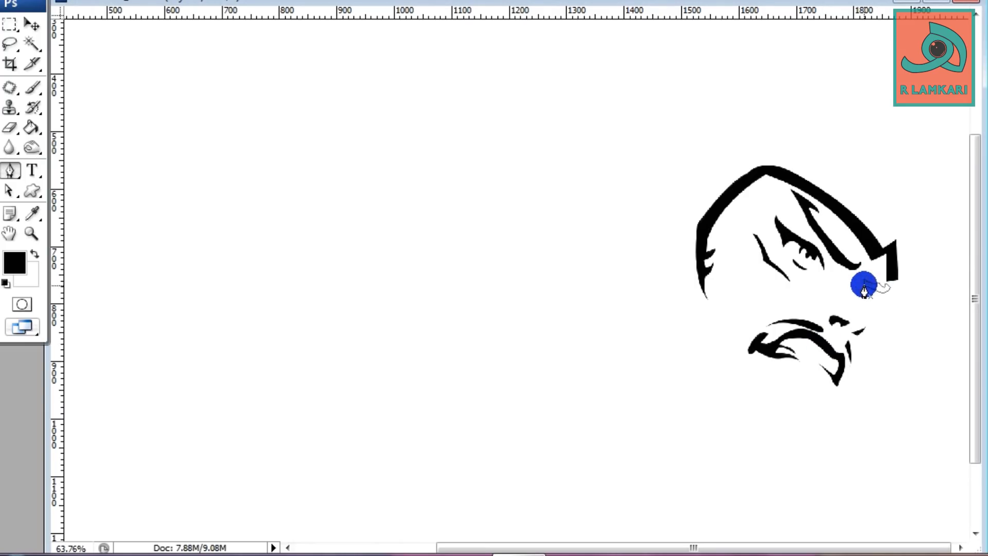
click(869, 334)
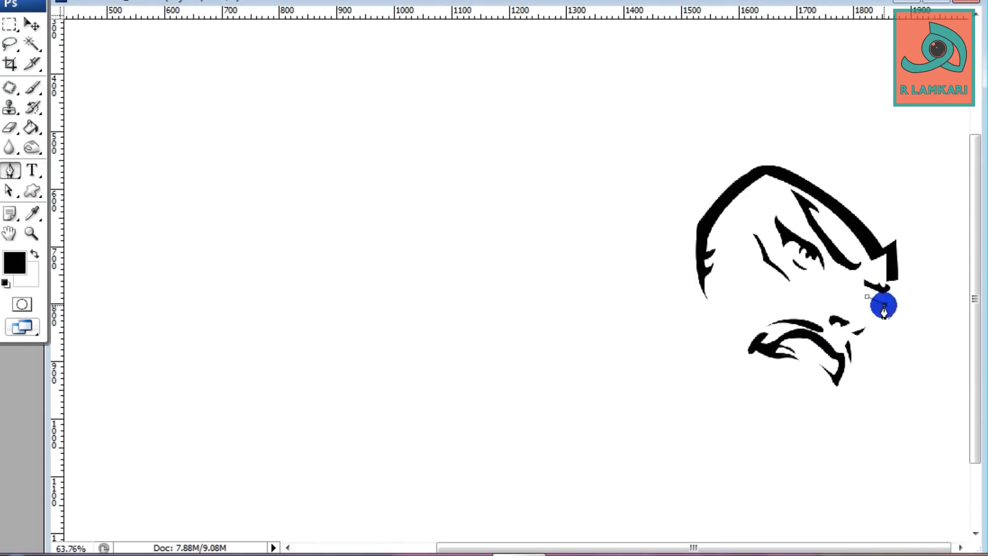
Step: Add black cheek marks: a triangle under the eye, a mouth-corner stroke and a chin stroke
drag(883, 305, 867, 318)
click(859, 270)
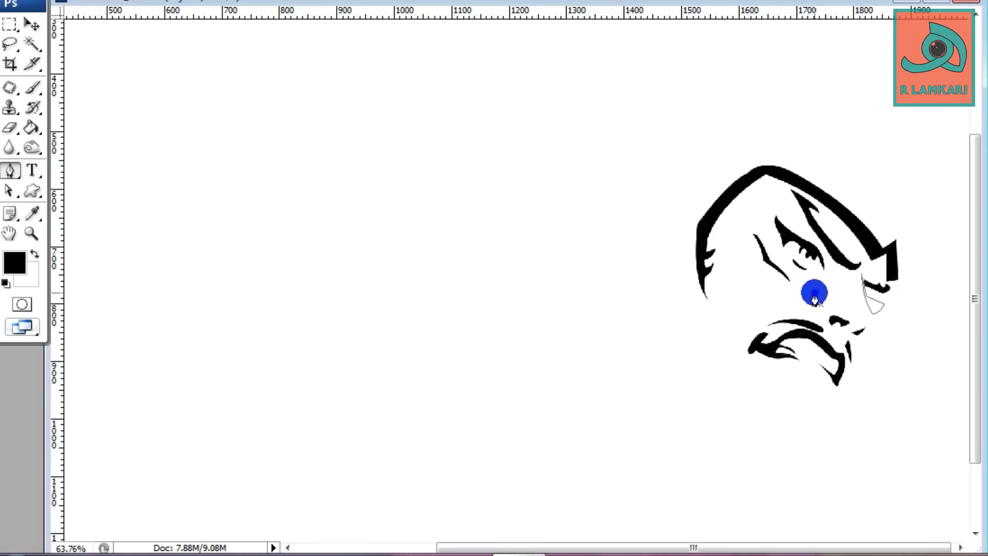
mouse_move(870, 337)
mouse_down()
mouse_move(848, 374)
mouse_move(872, 351)
mouse_up()
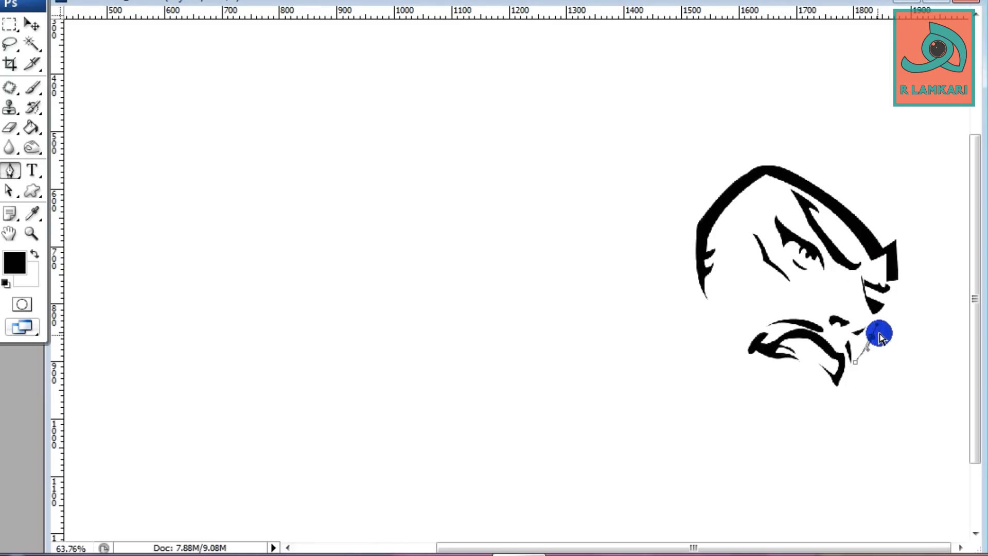
click(878, 334)
drag(795, 382, 815, 407)
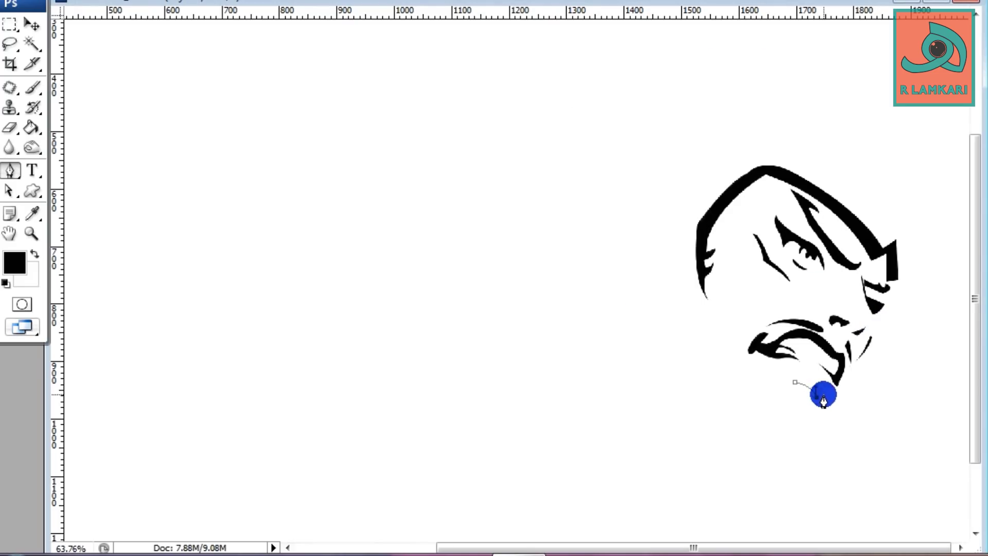
click(795, 382)
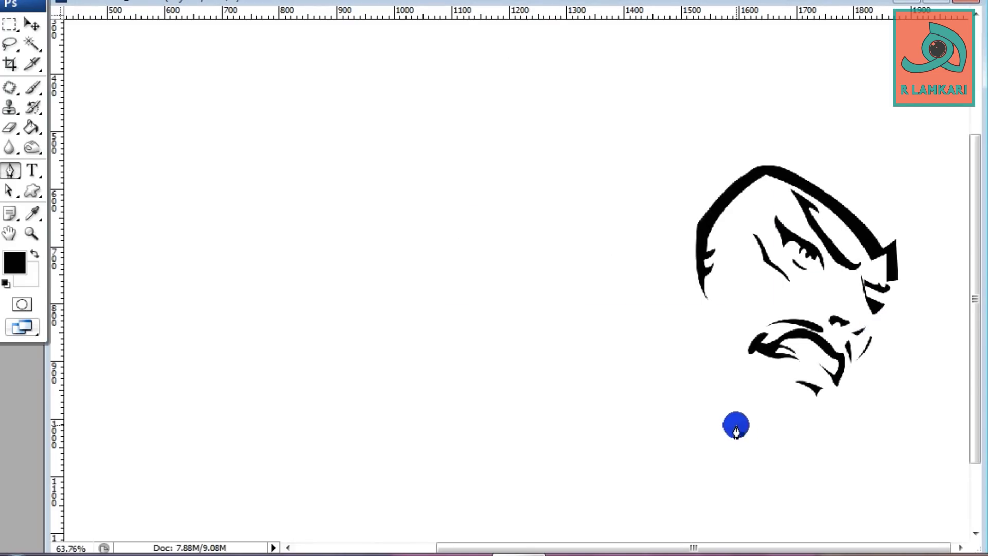
Step: Trace the jagged beard outline around the chin
drag(767, 435, 773, 421)
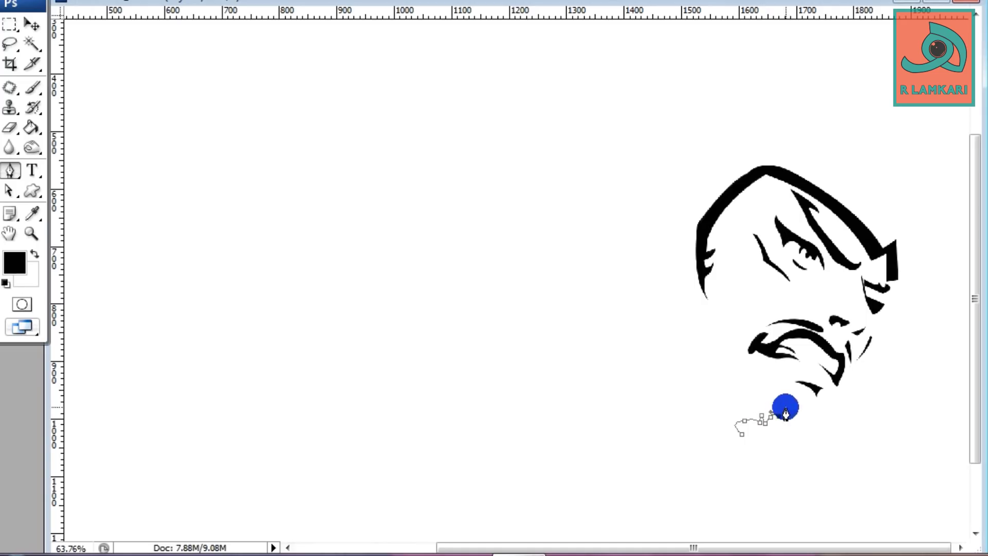
click(808, 403)
click(808, 417)
click(818, 421)
click(813, 444)
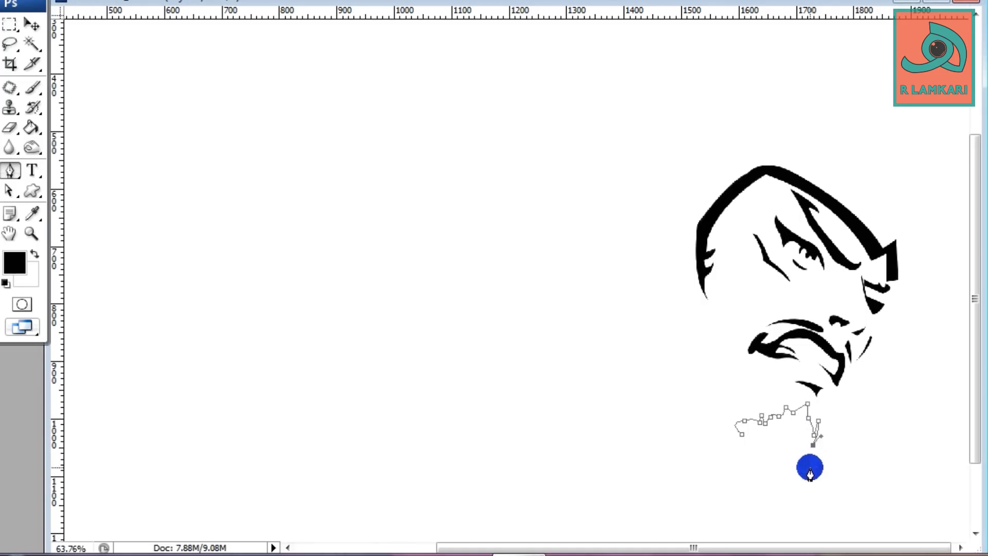
click(793, 469)
click(790, 462)
click(777, 459)
click(740, 436)
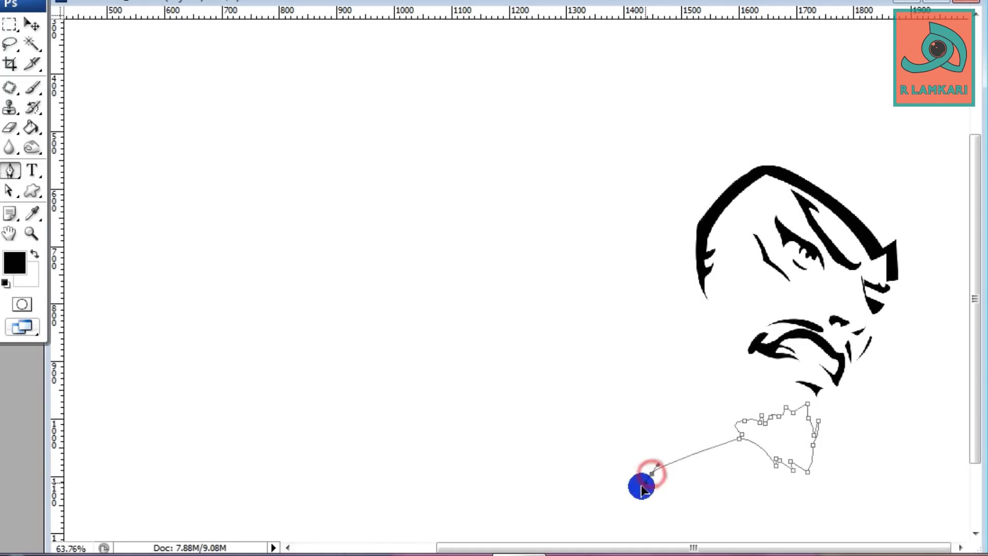
Step: Sweep a long pointed flourish out left from the beard and fill it all black
mouse_move(652, 473)
mouse_down()
mouse_move(607, 519)
mouse_move(588, 483)
mouse_up()
click(573, 499)
click(648, 466)
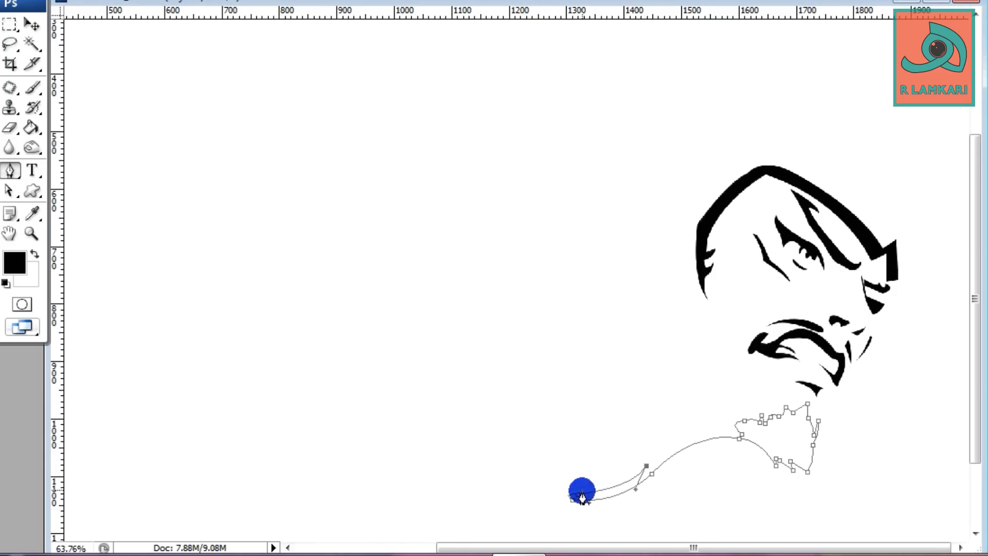
right_click(703, 326)
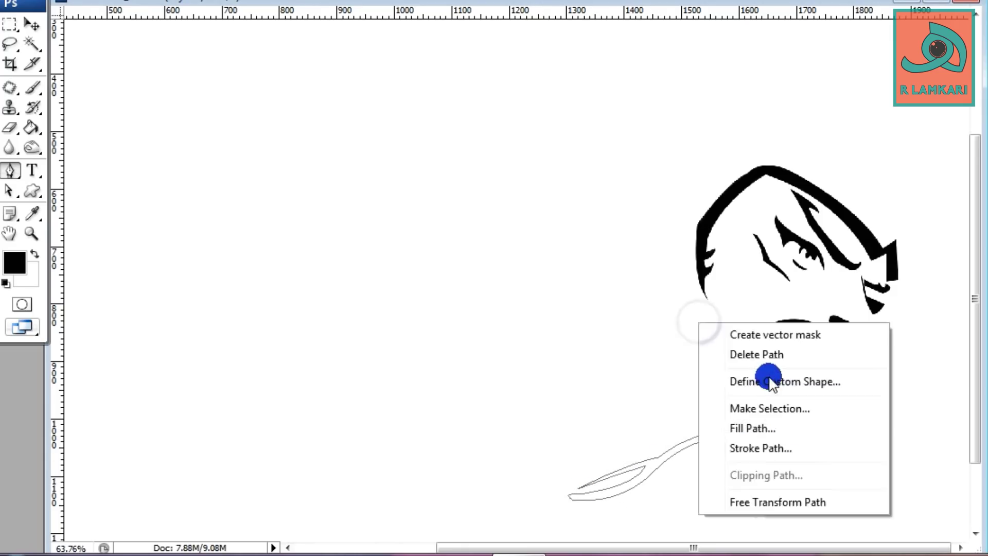
click(725, 425)
Step: Draw and fill a thin curved jaw line left of the mouth
click(669, 338)
drag(714, 405, 734, 419)
right_click(690, 296)
click(766, 368)
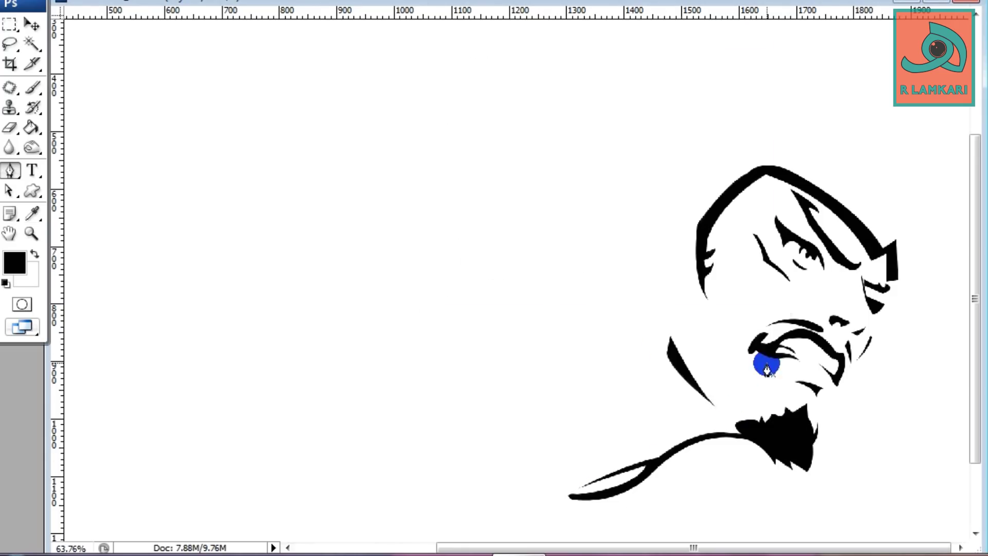
click(926, 201)
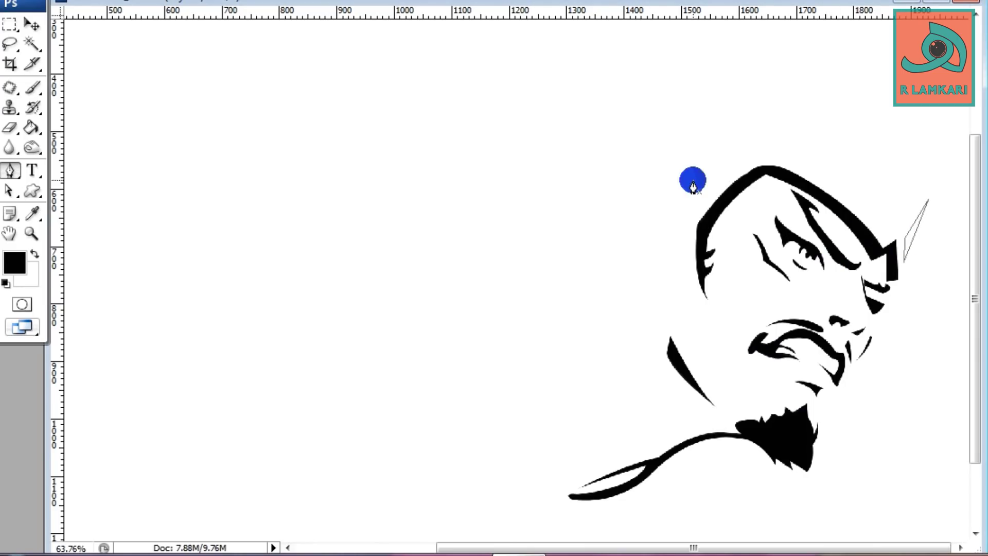
Step: Outline the ear shape and its inner contour beside the head
click(677, 217)
drag(671, 232, 671, 247)
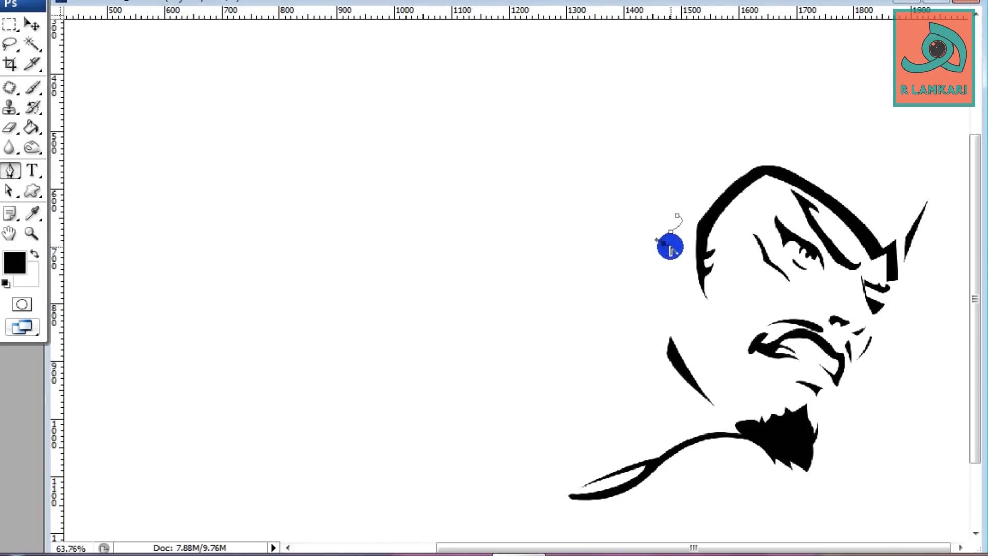
click(647, 221)
click(677, 216)
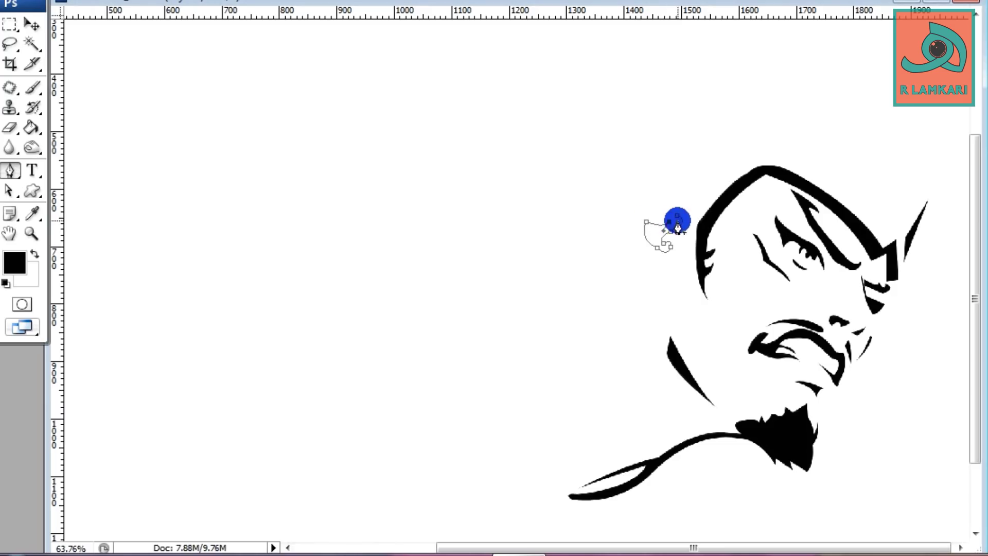
mouse_move(680, 220)
mouse_down()
mouse_move(666, 205)
mouse_move(644, 249)
mouse_up()
click(661, 190)
click(645, 251)
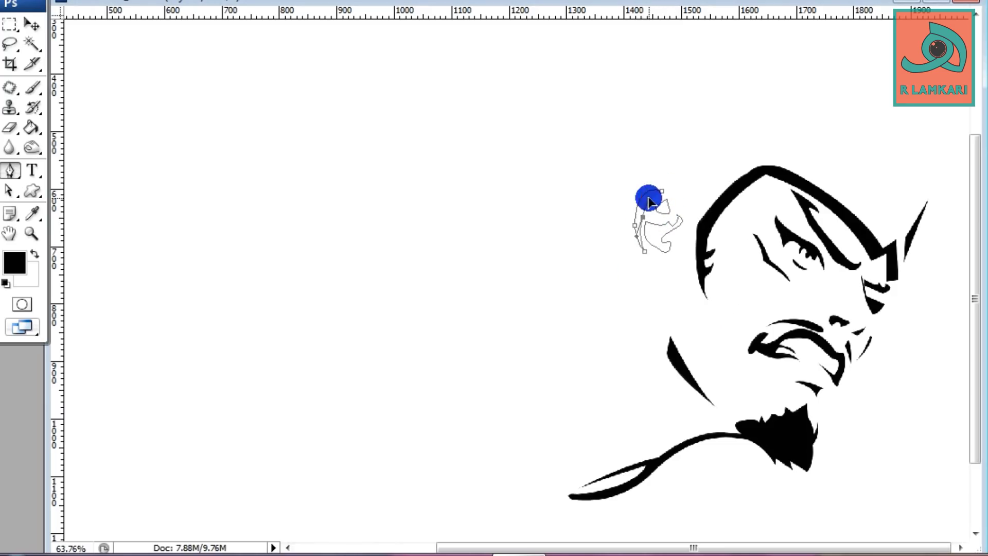
click(662, 192)
Step: Draw a hoop earring below the ear and fill it black
click(670, 266)
drag(679, 285, 674, 307)
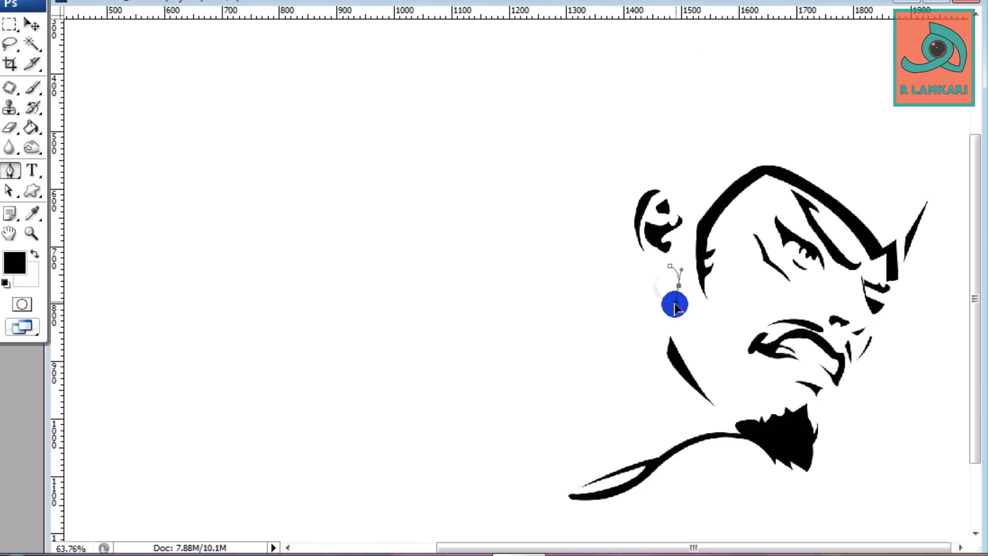
click(656, 290)
click(669, 266)
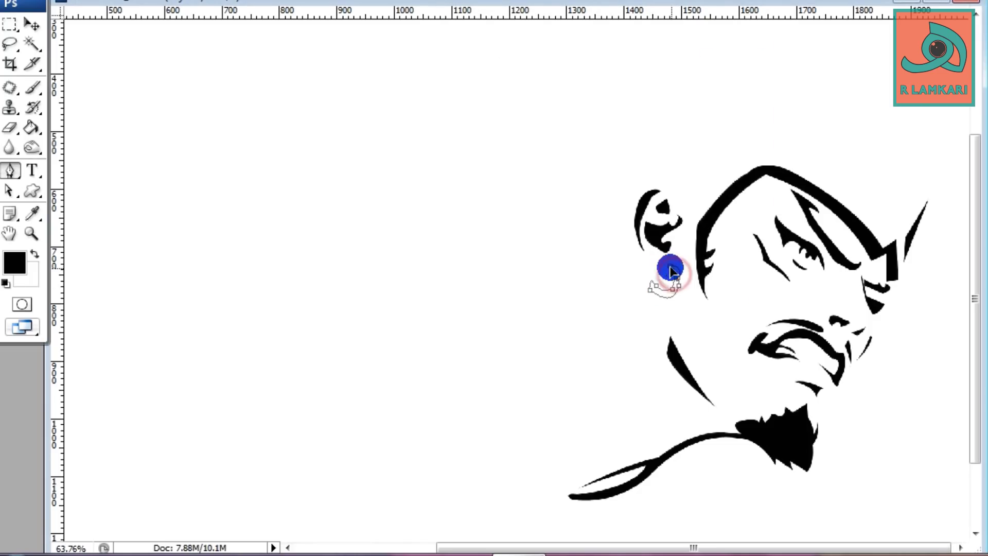
click(672, 237)
click(663, 286)
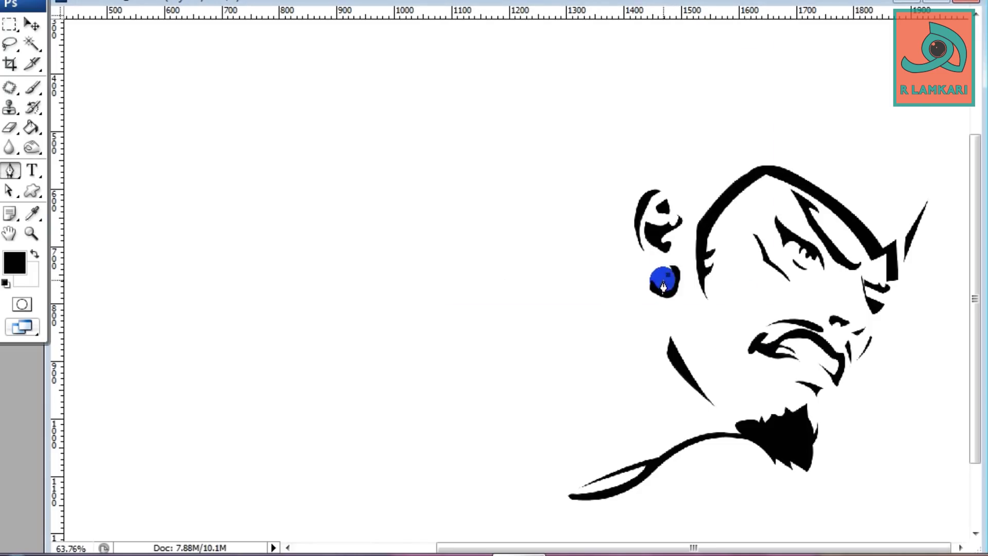
Step: Curve around the back of the ear into the first feather stroke
drag(647, 182, 701, 132)
drag(695, 220, 697, 223)
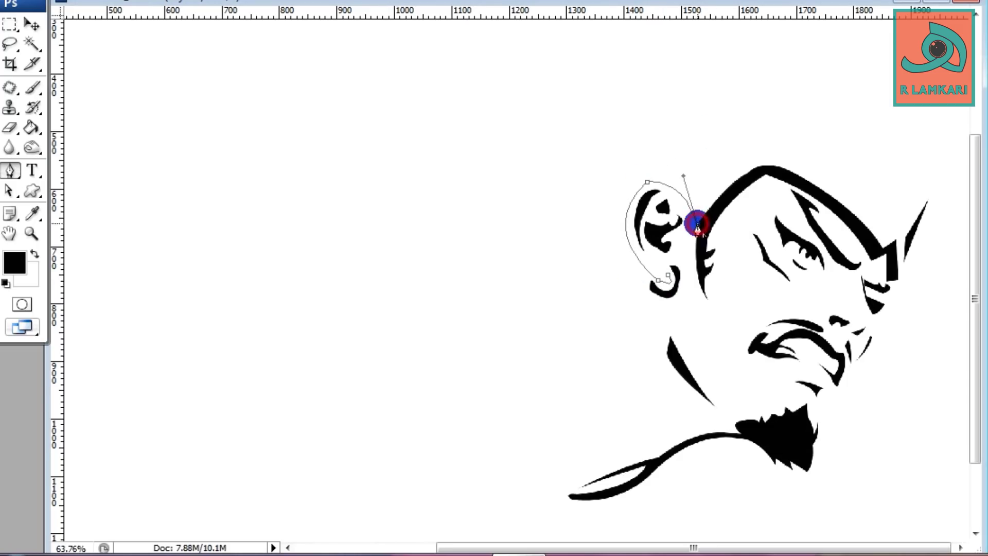
drag(659, 185, 563, 192)
alt+click(636, 181)
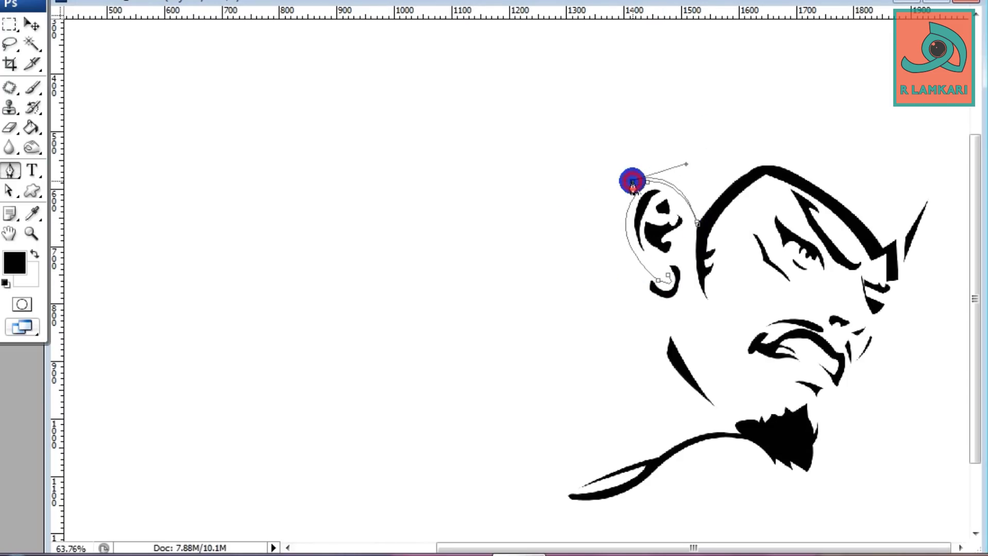
drag(567, 110, 570, 82)
drag(629, 183, 695, 208)
Step: Add the second, third and lowest feather strokes and fill the plume black
drag(546, 161, 541, 139)
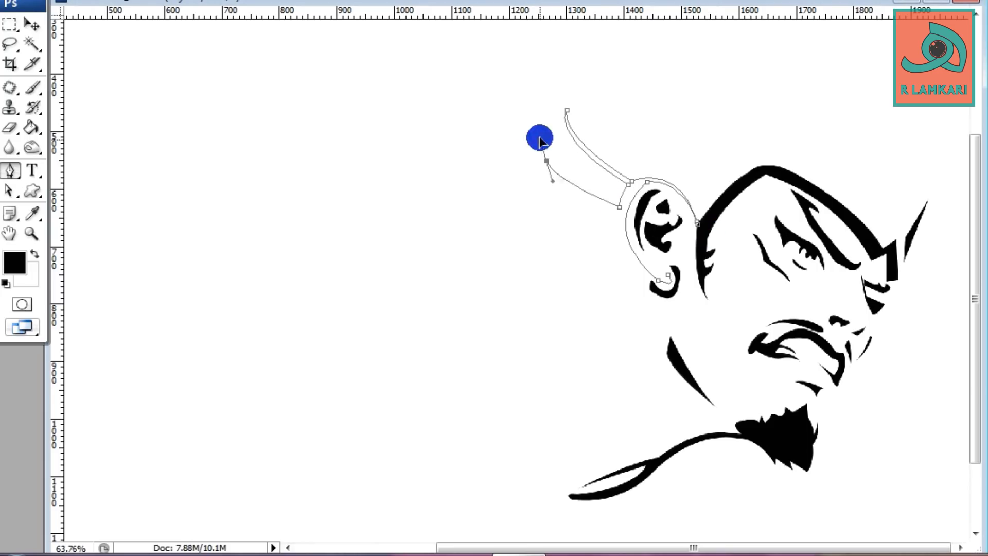
mouse_move(619, 206)
mouse_down()
mouse_move(623, 245)
mouse_move(678, 249)
mouse_up()
click(552, 215)
click(564, 244)
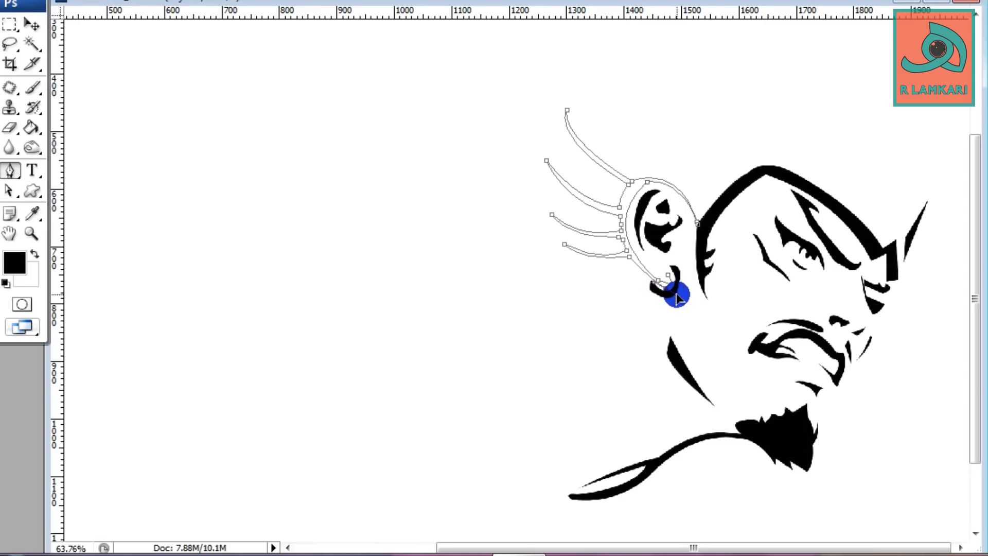
click(658, 280)
scroll(726, 304, up, 2)
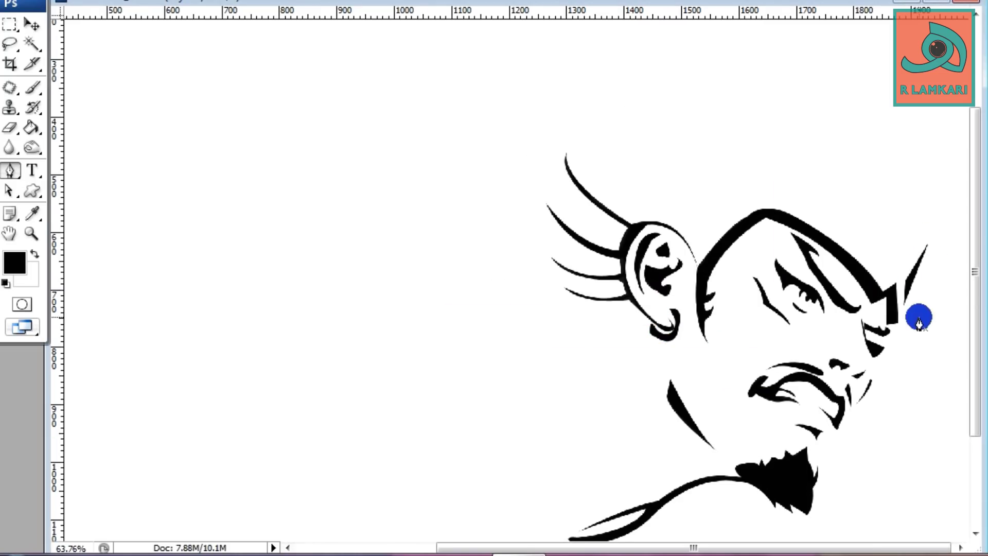
Step: Outline the crown band over the head and a pointed crown peak above it
drag(914, 247, 927, 236)
click(910, 147)
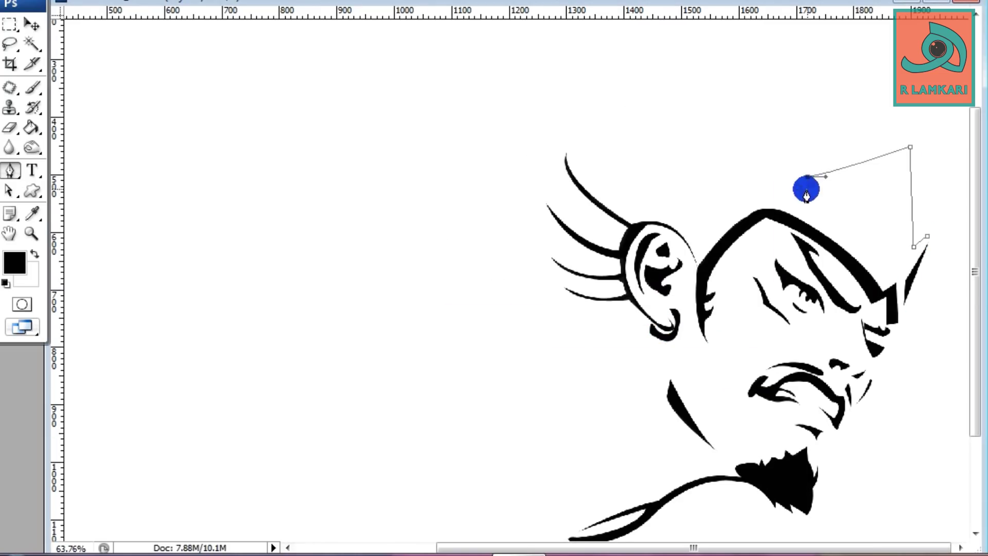
click(805, 190)
click(905, 164)
click(912, 248)
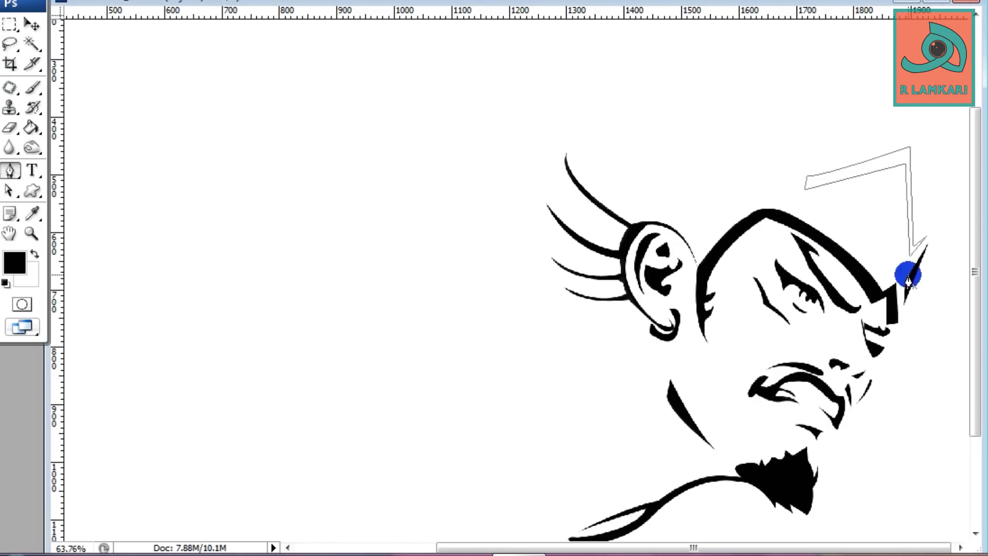
click(799, 195)
click(763, 135)
click(738, 166)
click(736, 210)
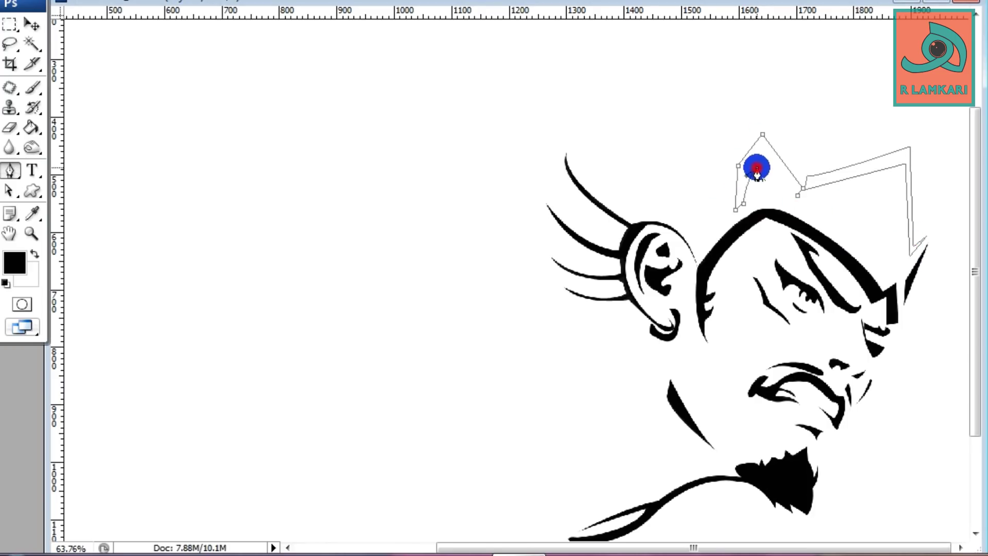
click(759, 167)
click(797, 195)
Step: Add a zigzag crown piece above the ear and fill the crown outlines black
click(725, 207)
click(704, 235)
click(682, 196)
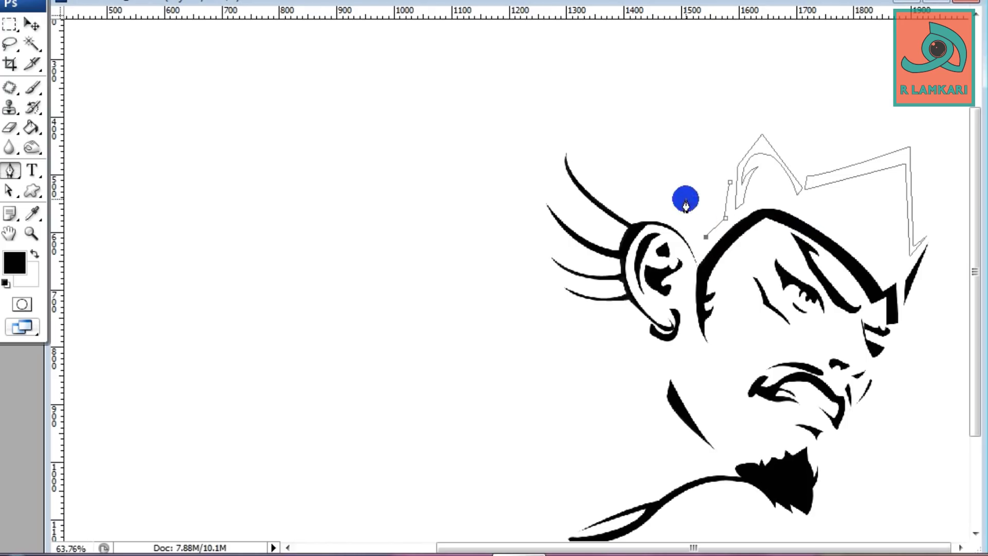
click(707, 208)
click(729, 183)
click(725, 207)
right_click(661, 175)
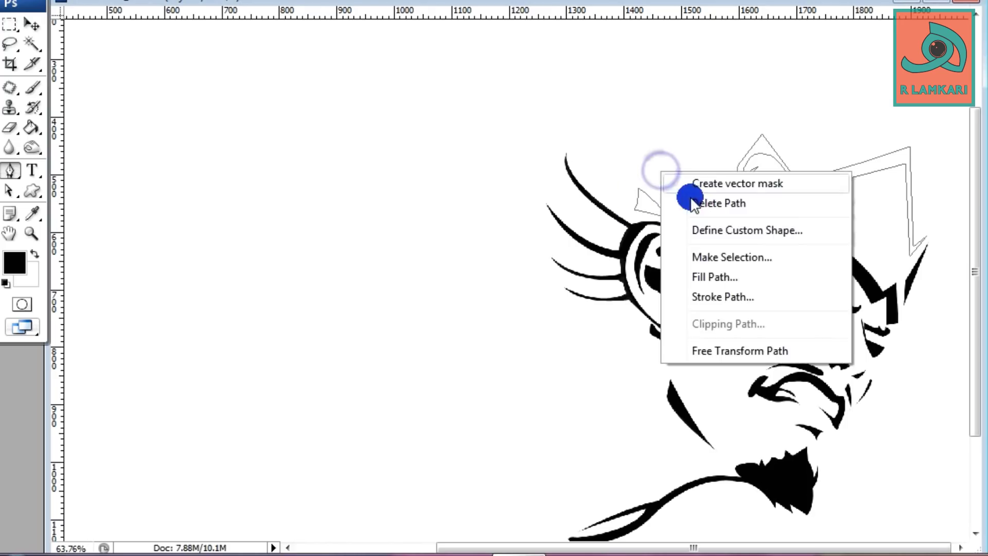
click(728, 273)
key(Return)
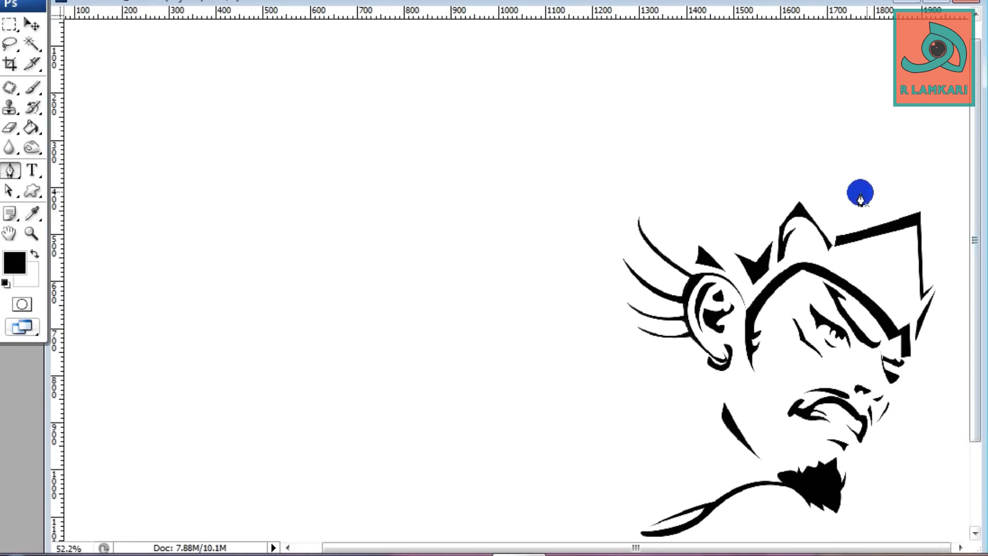
Step: Outline a crescent above the crown and a curl running left over it
click(893, 216)
mouse_move(863, 158)
mouse_down()
mouse_move(811, 140)
mouse_move(829, 154)
mouse_move(813, 171)
mouse_up()
click(855, 225)
click(855, 164)
click(798, 163)
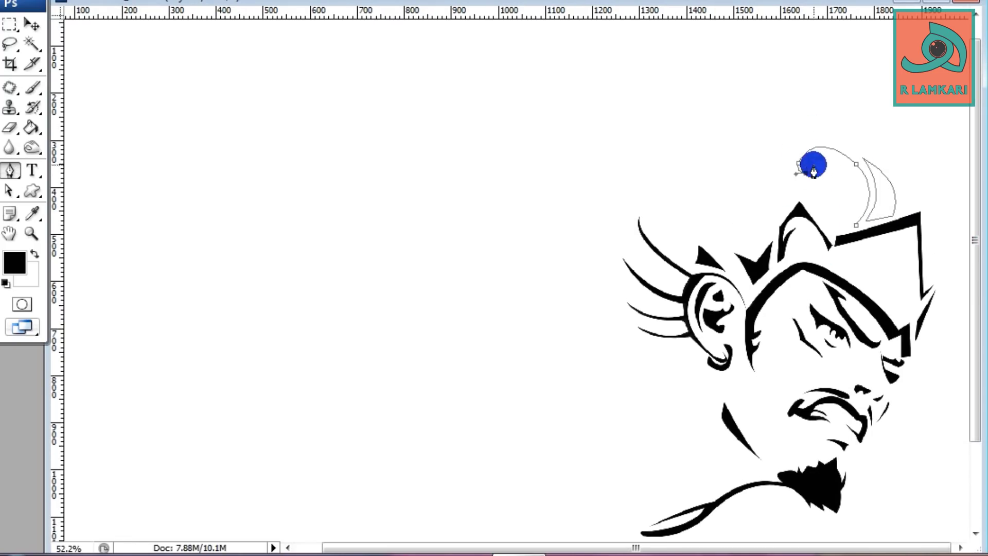
click(848, 191)
click(837, 228)
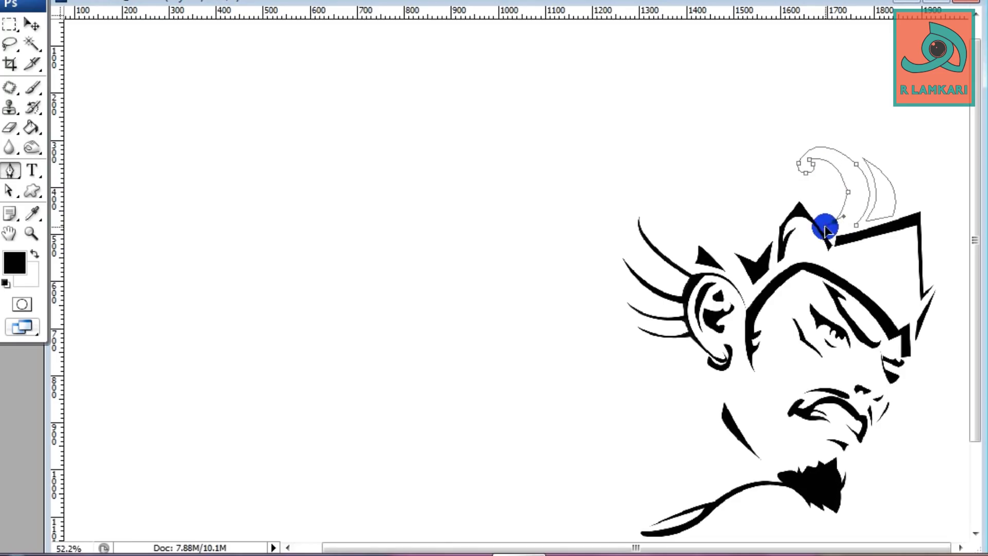
click(827, 217)
click(802, 185)
click(785, 199)
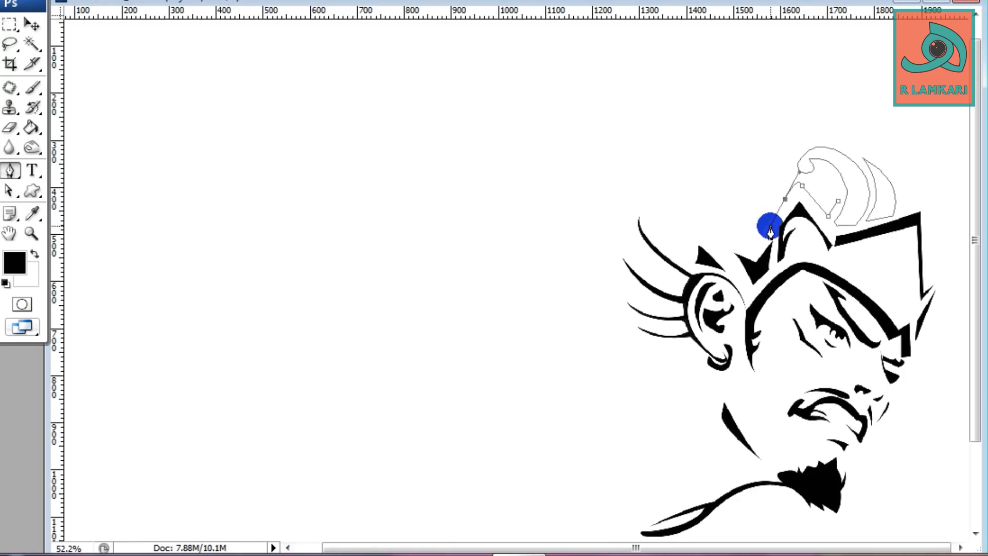
click(759, 232)
Step: Curve the outline into a pointed horn and fill the horn, curl and crescent black
drag(727, 208, 709, 166)
drag(778, 107, 858, 81)
drag(765, 147, 779, 166)
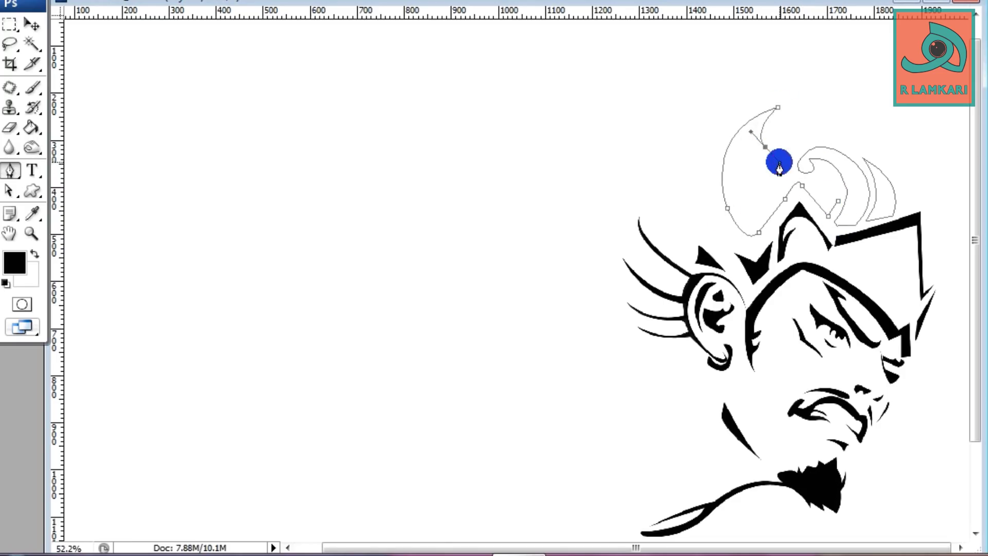
click(829, 150)
key(ctrl+Return)
key(alt+BackSpace)
key(ctrl+d)
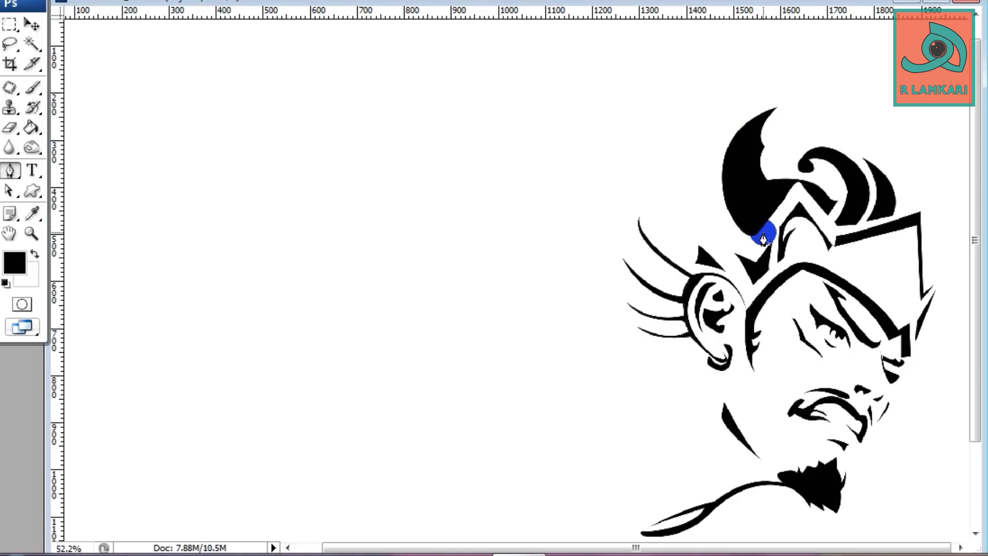
Step: Draw a small crescent curl above the existing curl, extending it into a plume
drag(846, 148, 835, 85)
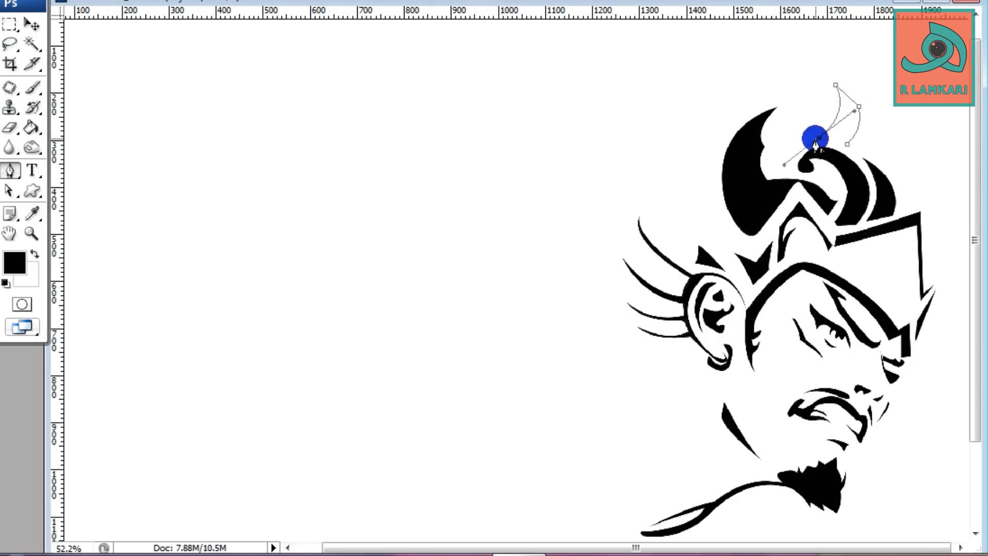
mouse_move(815, 139)
mouse_down()
mouse_move(783, 129)
mouse_move(807, 116)
mouse_up()
click(827, 88)
click(826, 109)
click(765, 105)
Step: Trace the plume's edge down past the ear and curve its upper edge up-right
drag(731, 233, 765, 282)
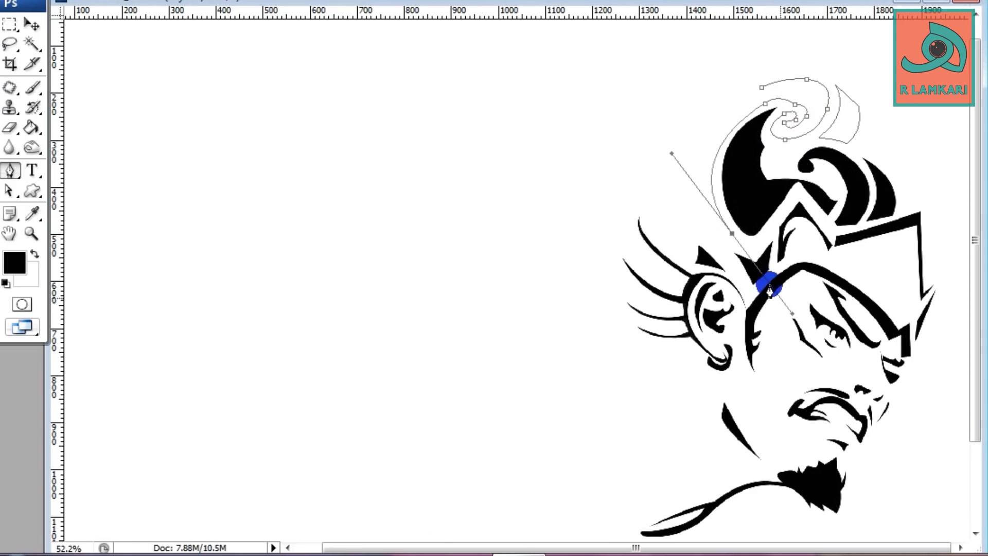
click(675, 234)
click(677, 262)
click(657, 247)
click(659, 202)
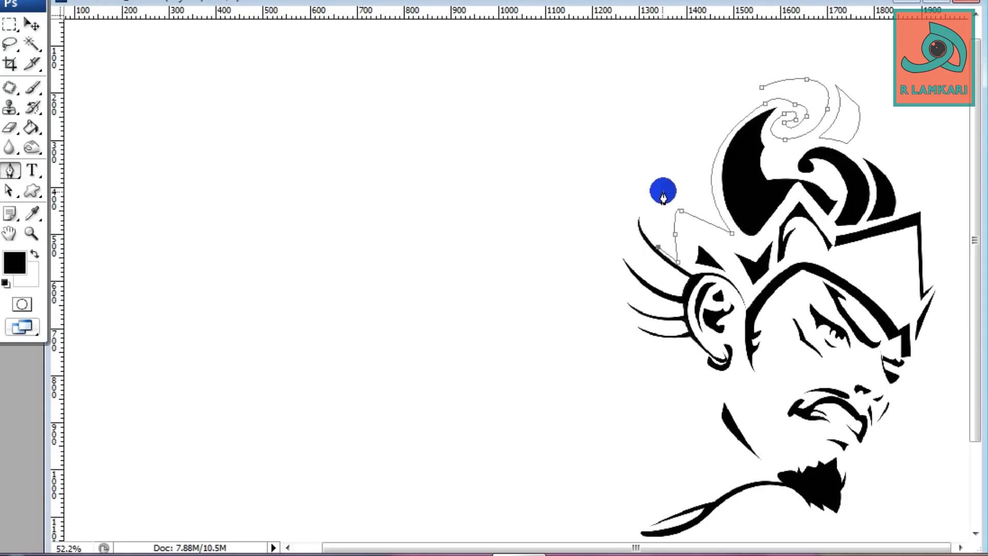
click(670, 172)
click(716, 109)
drag(717, 110, 767, 78)
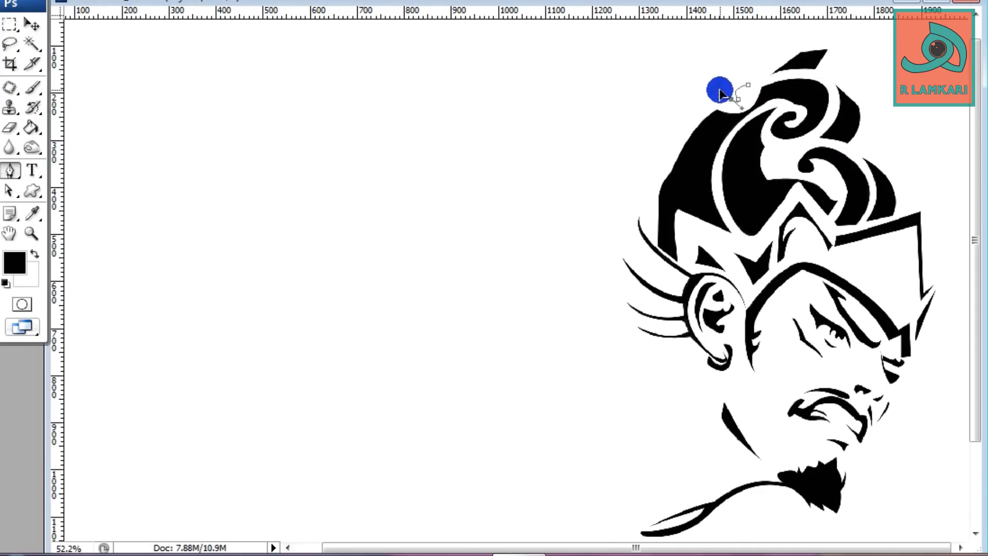
drag(774, 81, 756, 95)
Step: Draw a curved hair strand along the plume's left edge and fill it solid black
click(817, 77)
click(684, 138)
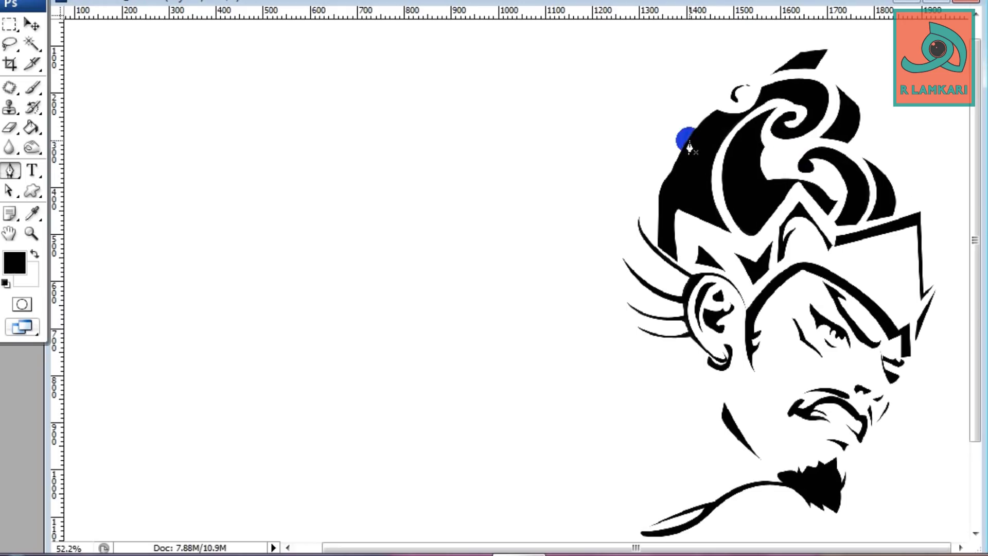
mouse_move(737, 59)
mouse_down()
mouse_move(860, 40)
mouse_move(777, 50)
mouse_up()
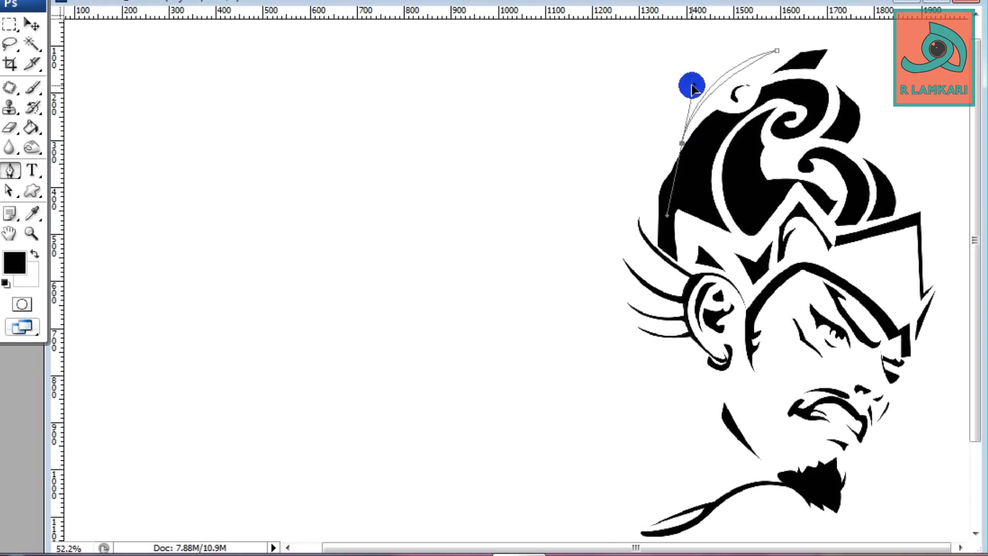
drag(689, 136, 670, 140)
drag(629, 192, 662, 176)
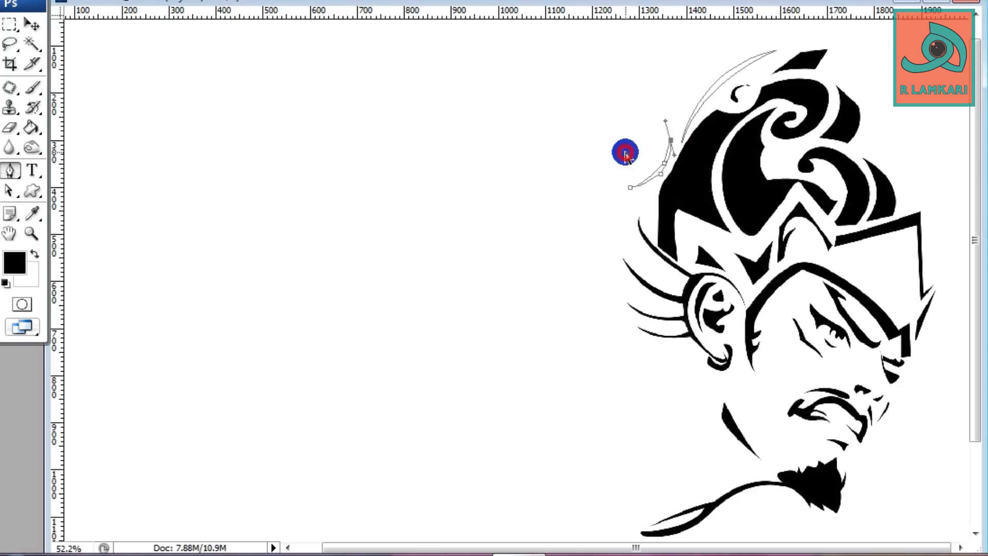
key(ctrl+Return)
key(alt+BackSpace)
key(ctrl+d)
Step: Outline another hair shape above the head and fill it black
click(708, 64)
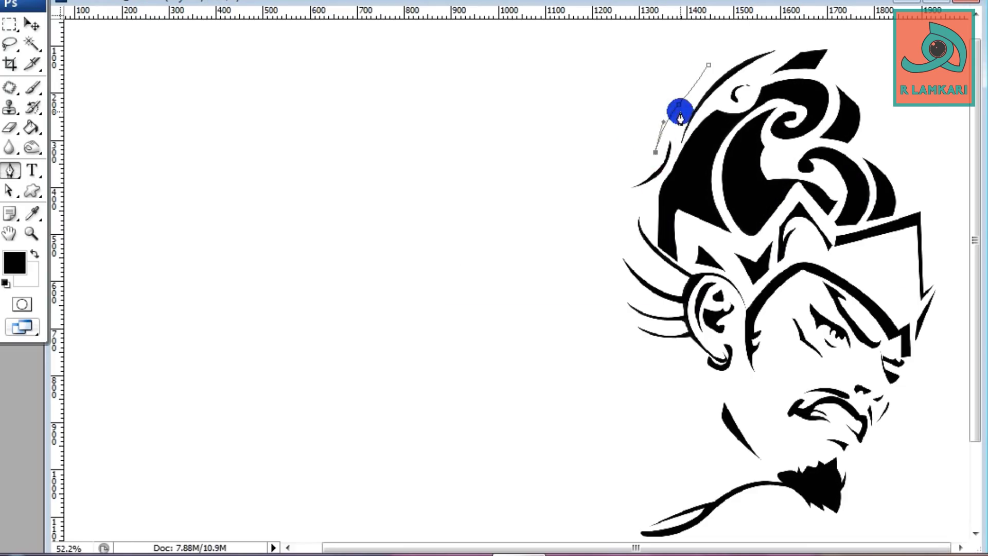
right_click(706, 62)
click(790, 165)
key(Return)
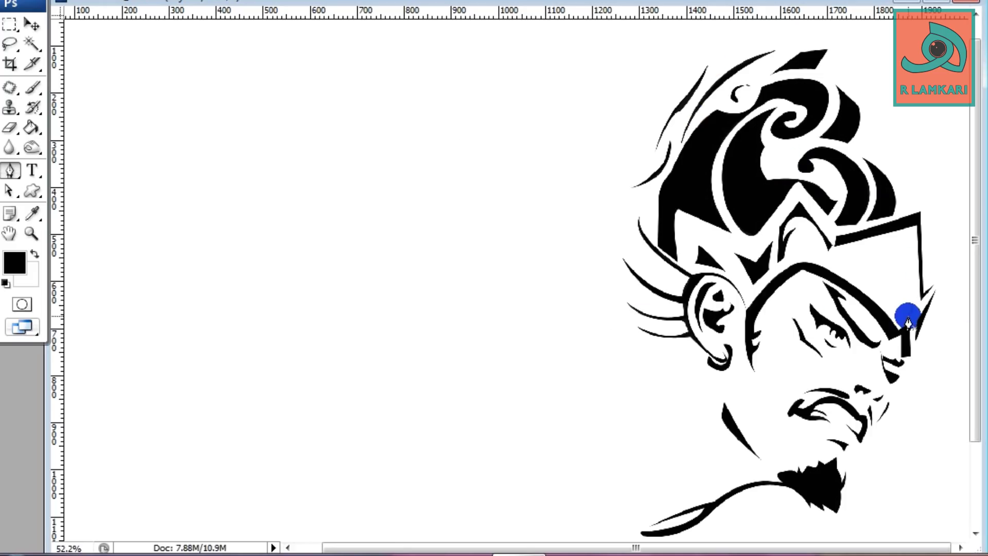
Step: Draw an ornament path inside the crown's right point and stroke it with the brush
click(911, 315)
click(896, 316)
click(870, 287)
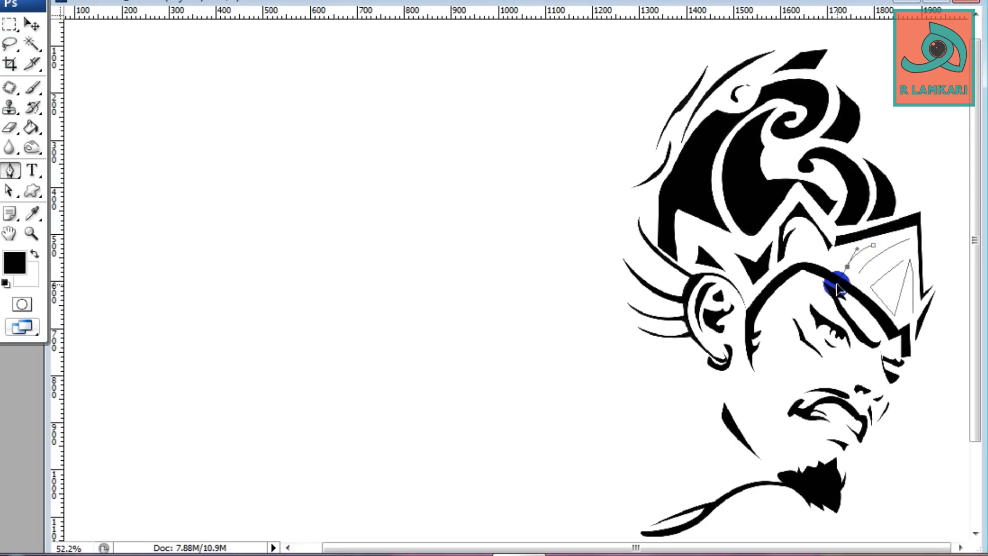
drag(837, 288, 908, 251)
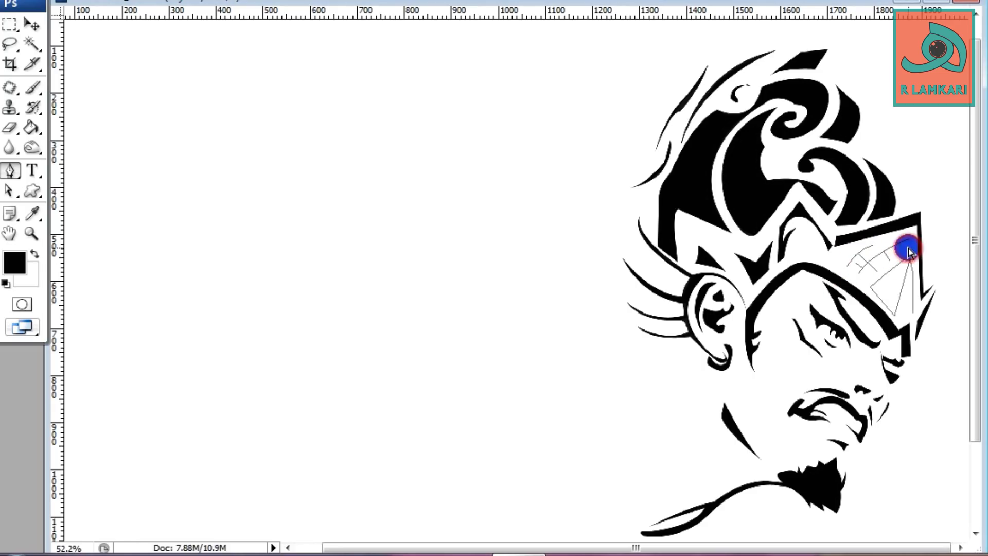
right_click(271, 98)
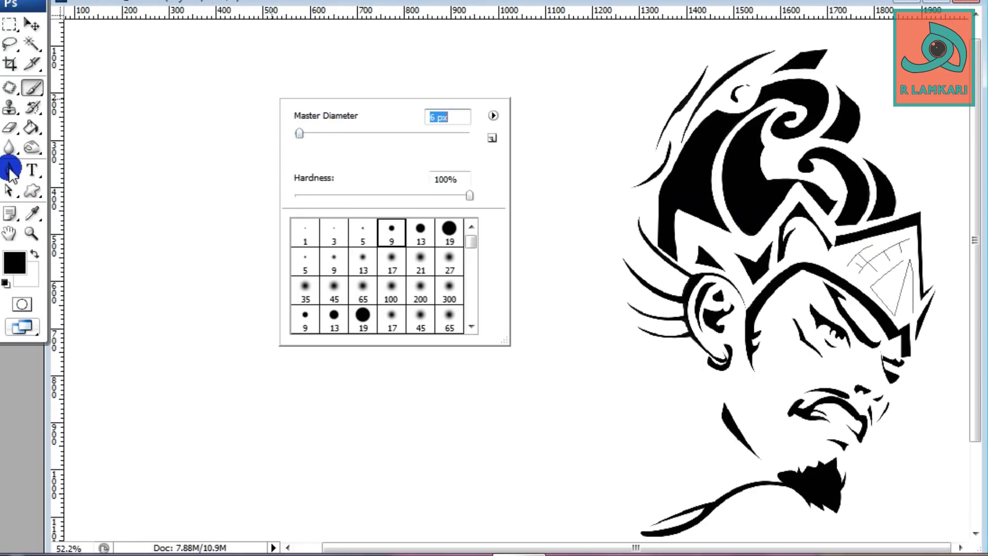
right_click(877, 309)
click(875, 319)
key(Return)
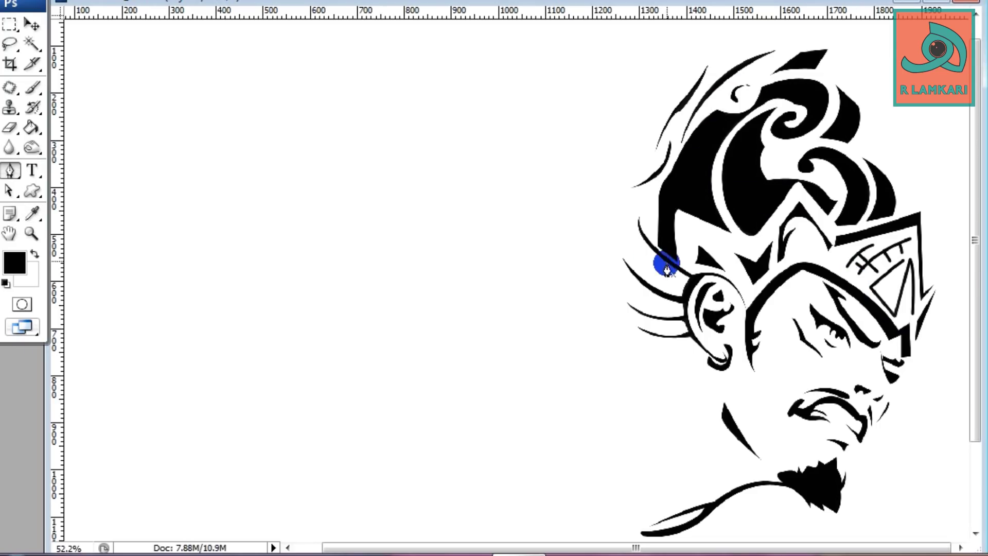
scroll(667, 267, down, 2)
Step: Outline two leaf-shaped strands beside the jaw and fill them black
drag(657, 431, 657, 492)
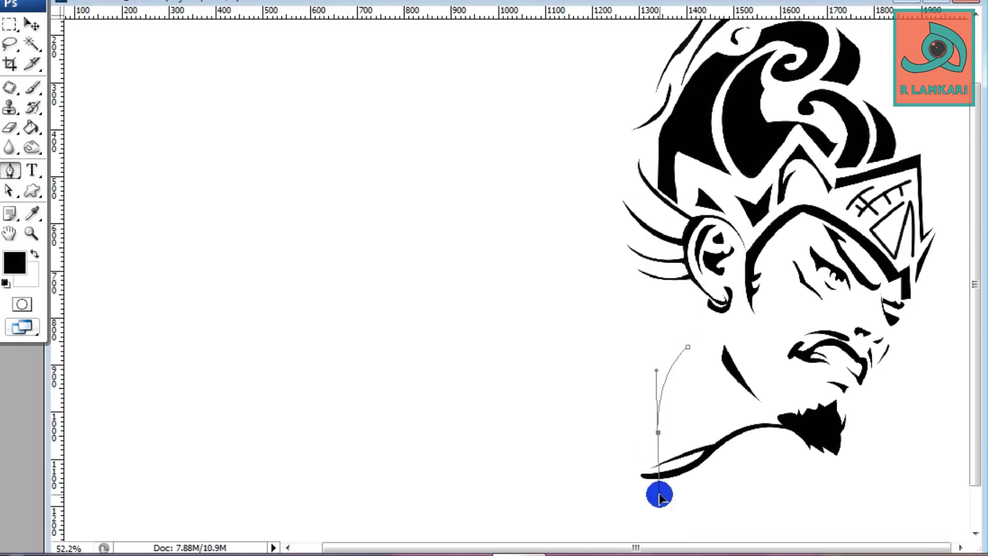
click(692, 349)
click(667, 298)
click(610, 364)
click(666, 298)
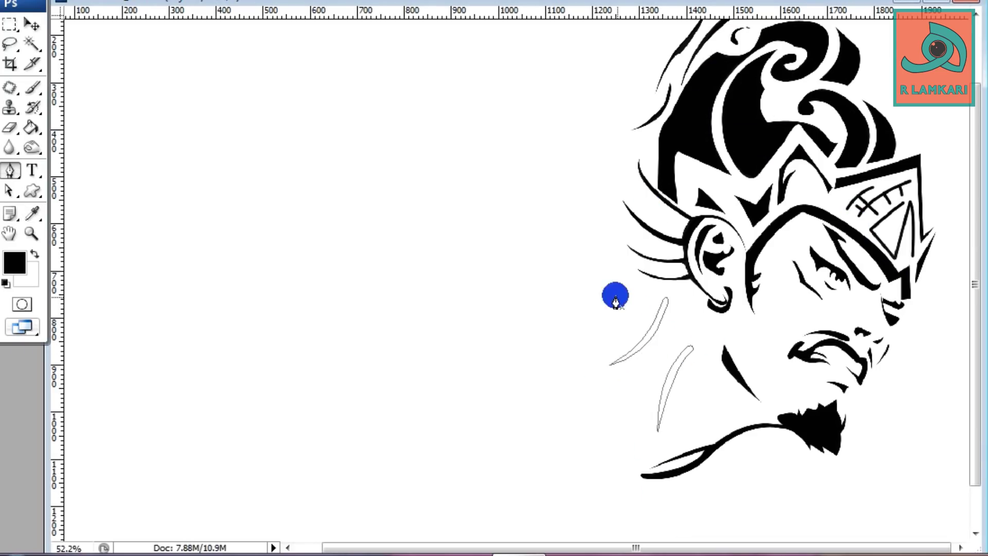
right_click(615, 301)
click(686, 388)
key(ctrl+0)
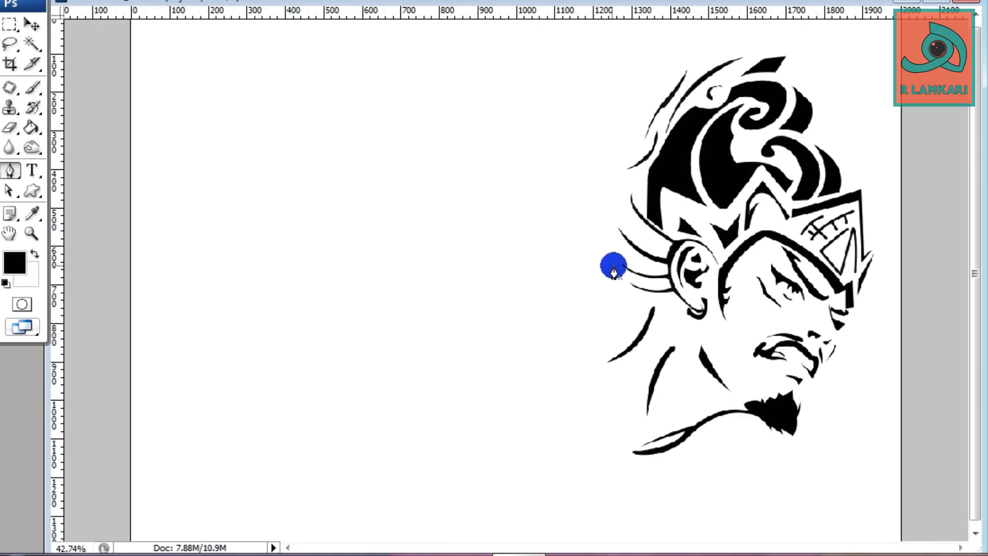
Step: Outline the face's left contour and zigzag strands by the neck, then fill them black
click(616, 265)
drag(591, 388, 590, 427)
click(619, 258)
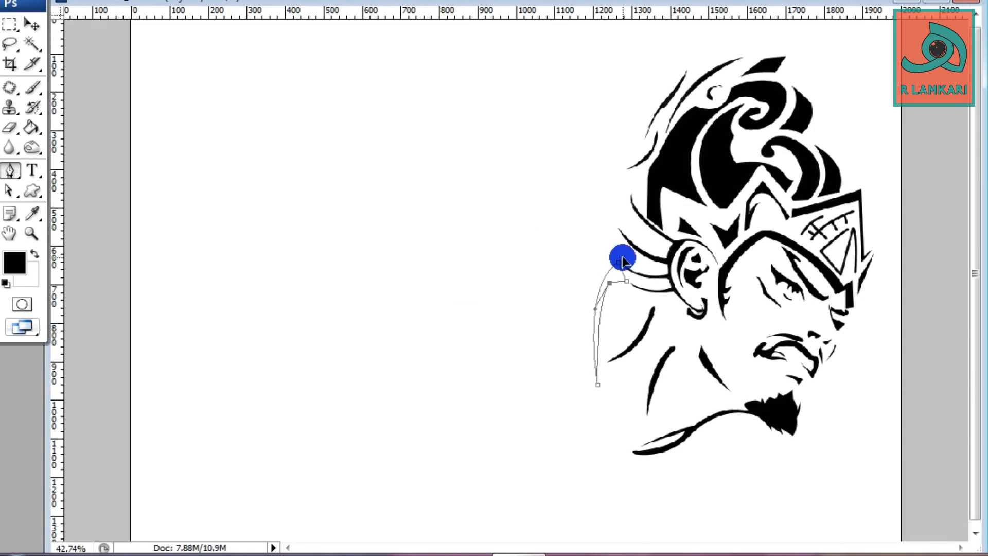
click(632, 445)
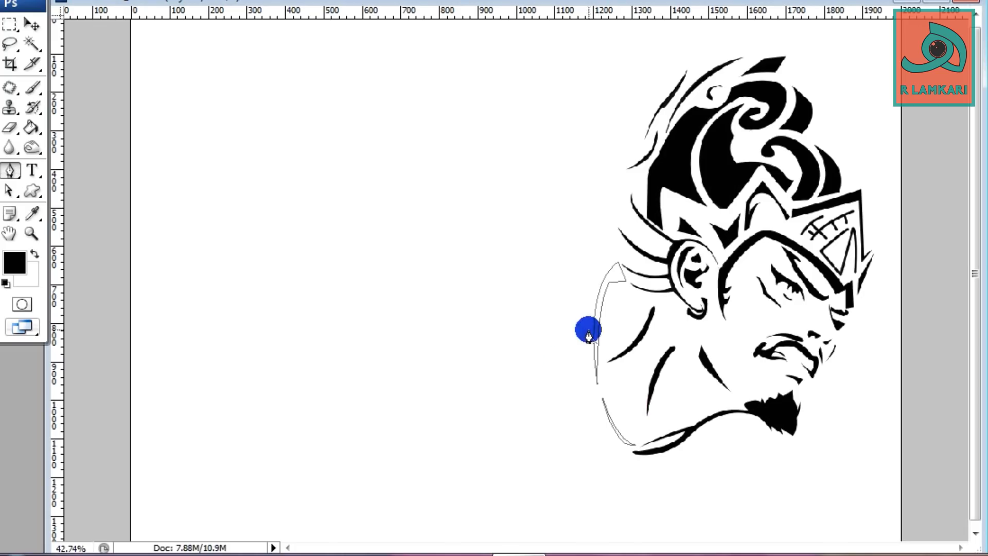
click(563, 364)
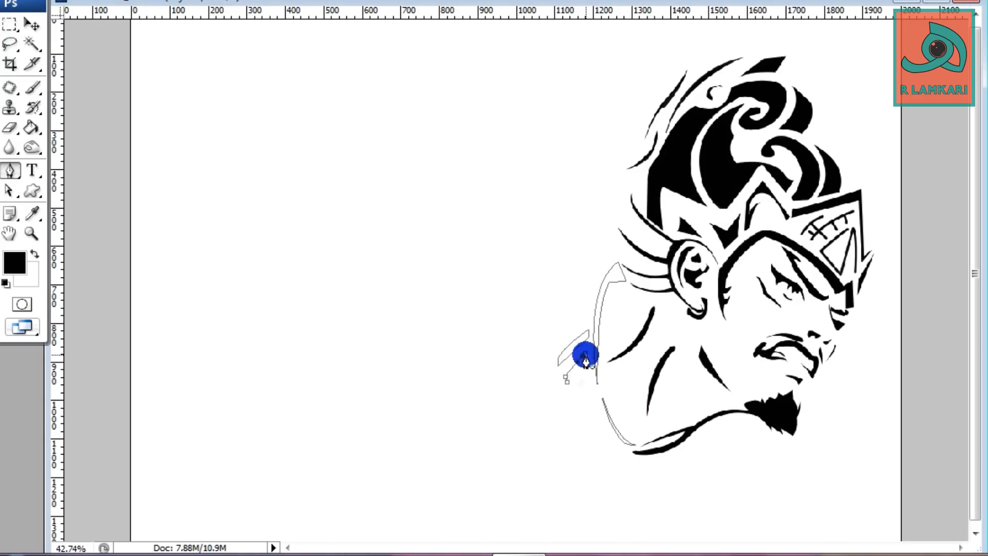
click(589, 372)
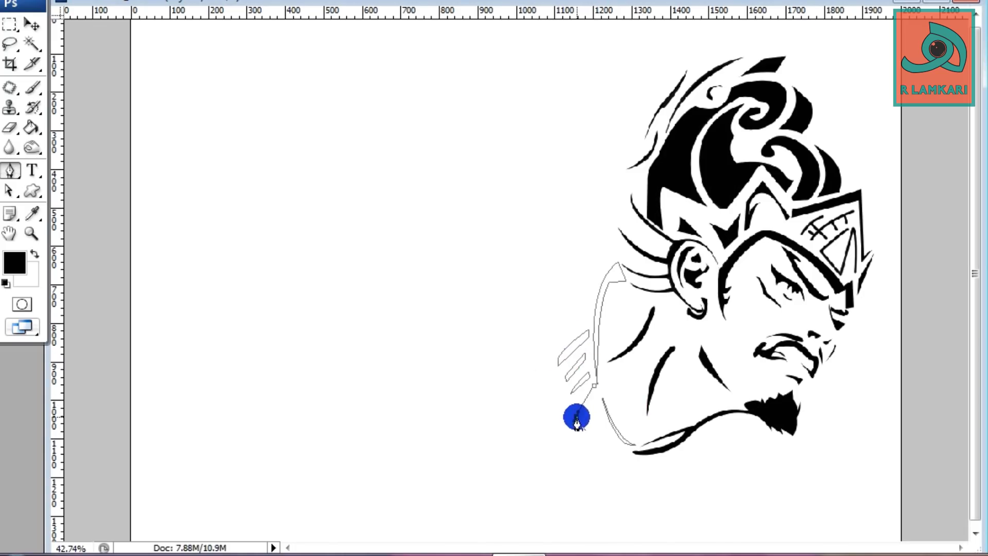
key(ctrl+Return)
key(alt+BackSpace)
scroll(693, 278, down, 1)
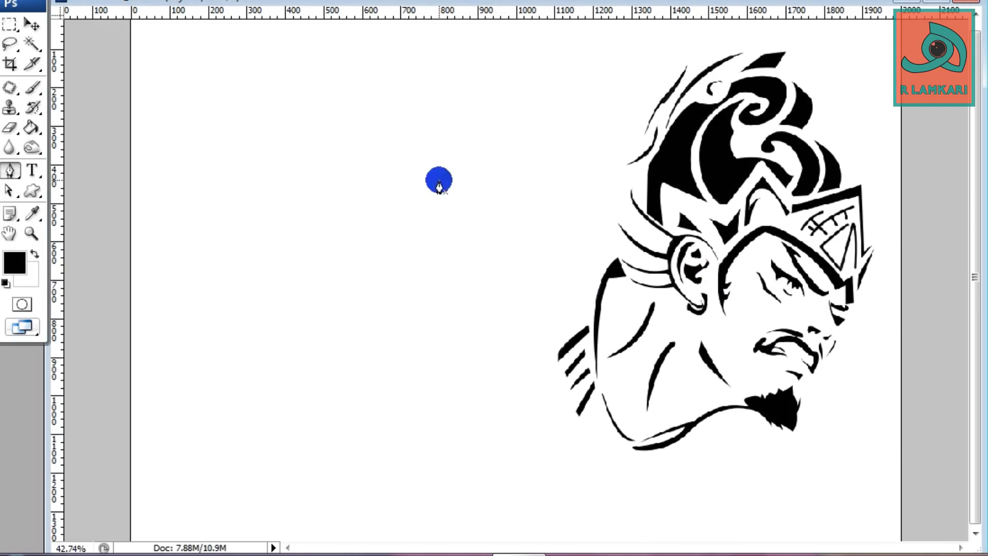
Step: Outline two large cape pieces left of the head, one curved and one below it
click(438, 180)
drag(561, 116, 650, 105)
click(511, 225)
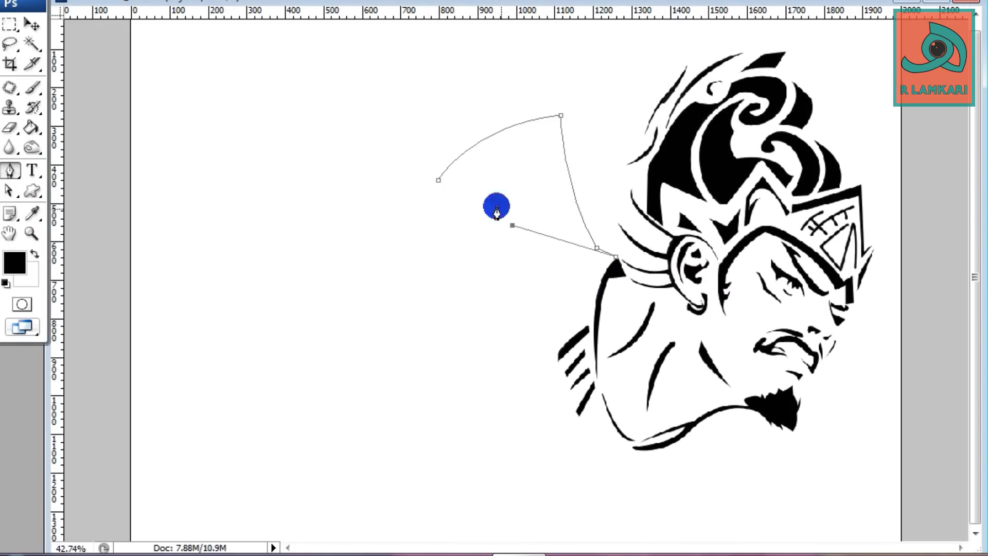
click(438, 180)
click(519, 234)
click(537, 293)
drag(554, 297, 582, 247)
click(574, 251)
click(518, 234)
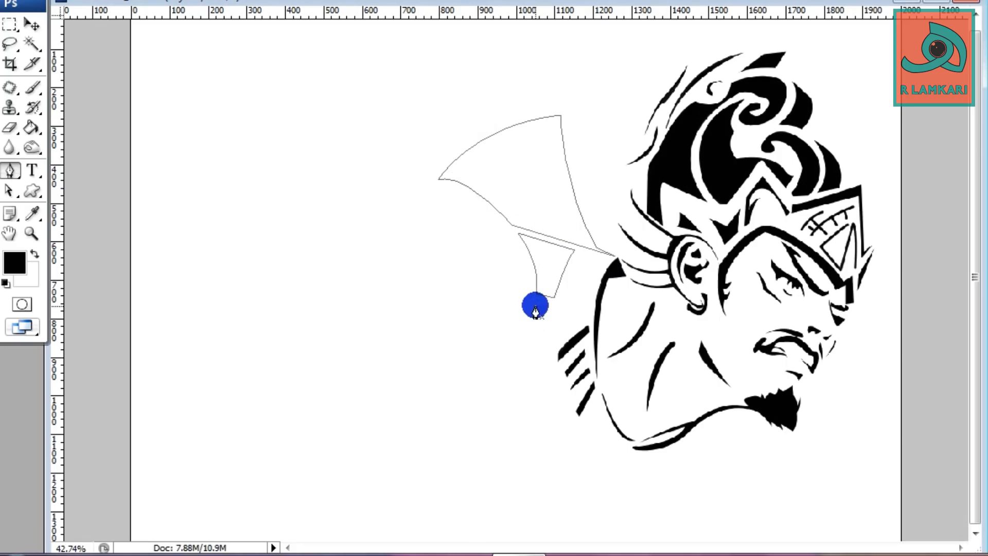
Step: Outline a small four-sided cape piece, a long lower piece and one under the face
click(535, 304)
click(549, 304)
click(548, 343)
click(536, 305)
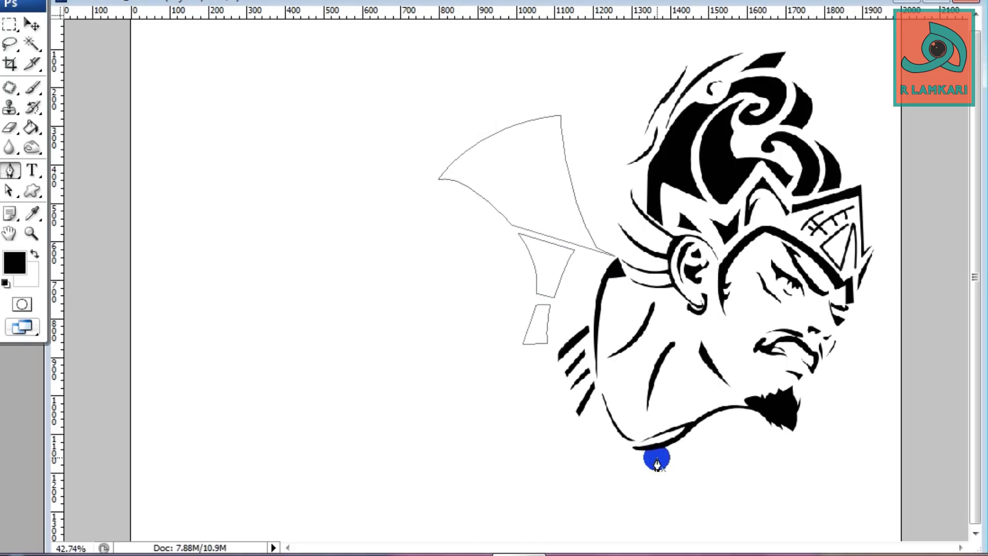
click(515, 453)
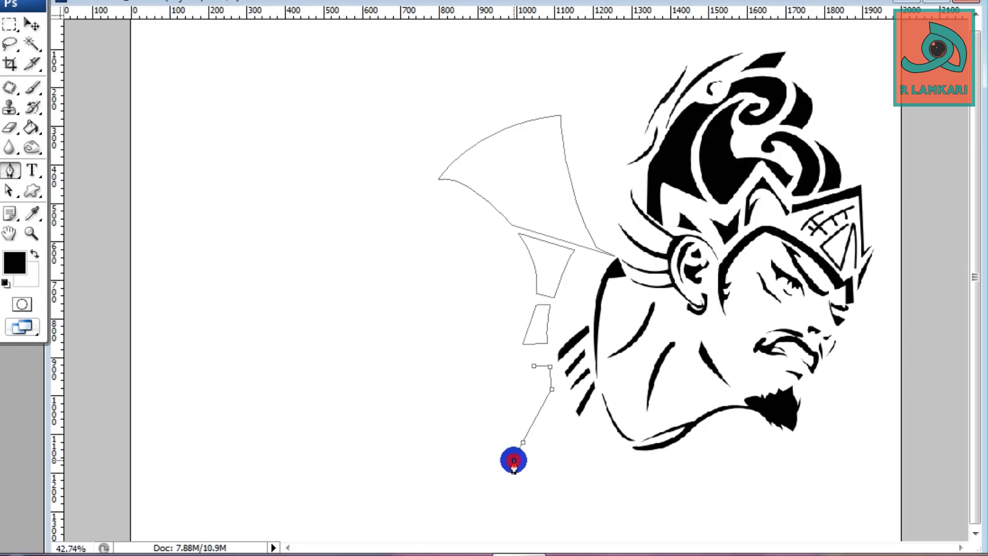
click(475, 515)
click(435, 503)
click(533, 366)
click(558, 398)
click(576, 443)
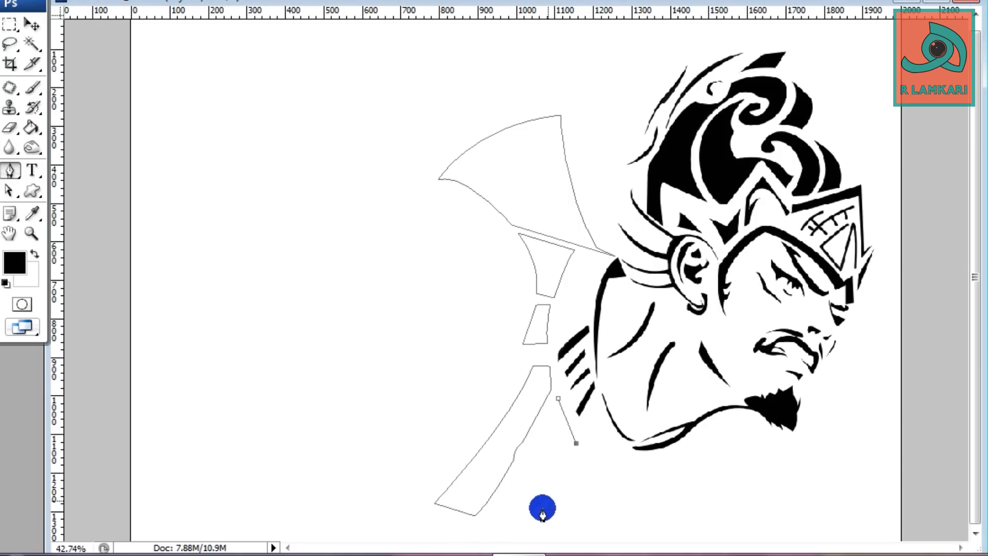
click(528, 452)
Step: Outline two more cape pieces further right, including a four-sided one
click(558, 398)
click(555, 522)
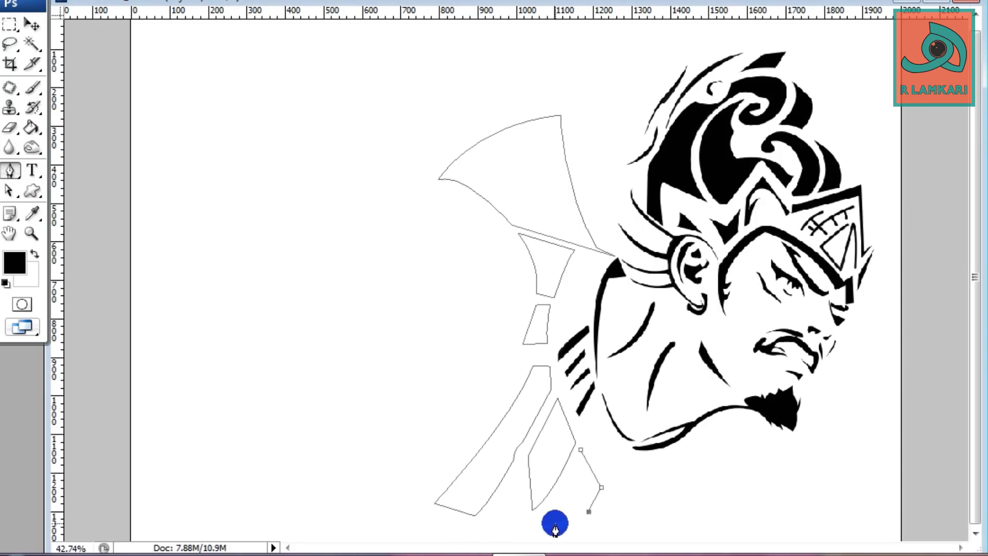
click(581, 449)
click(600, 488)
click(592, 521)
click(632, 521)
click(664, 480)
click(609, 492)
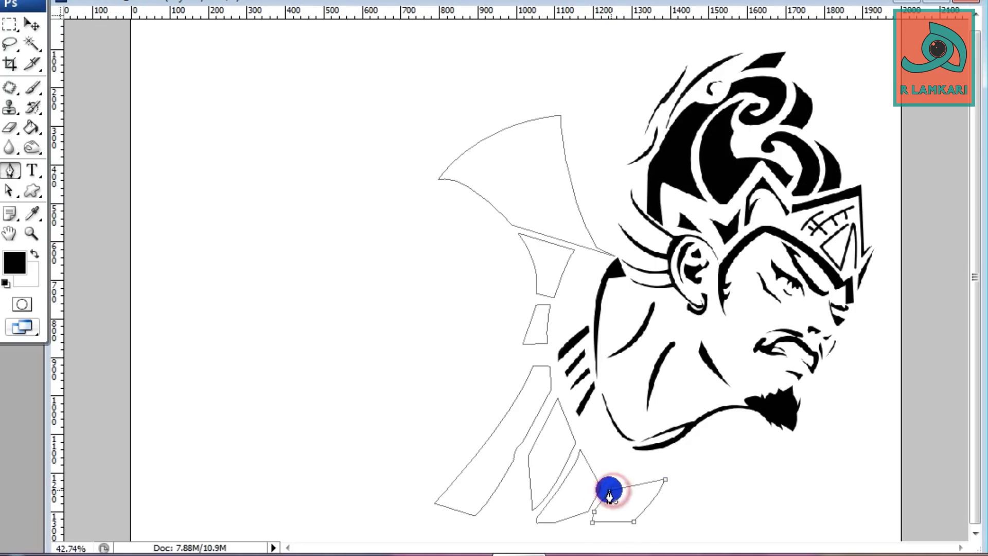
Step: Outline thin slanted cape pieces below the chin and one piece to their right
click(679, 471)
click(648, 524)
click(699, 454)
click(679, 471)
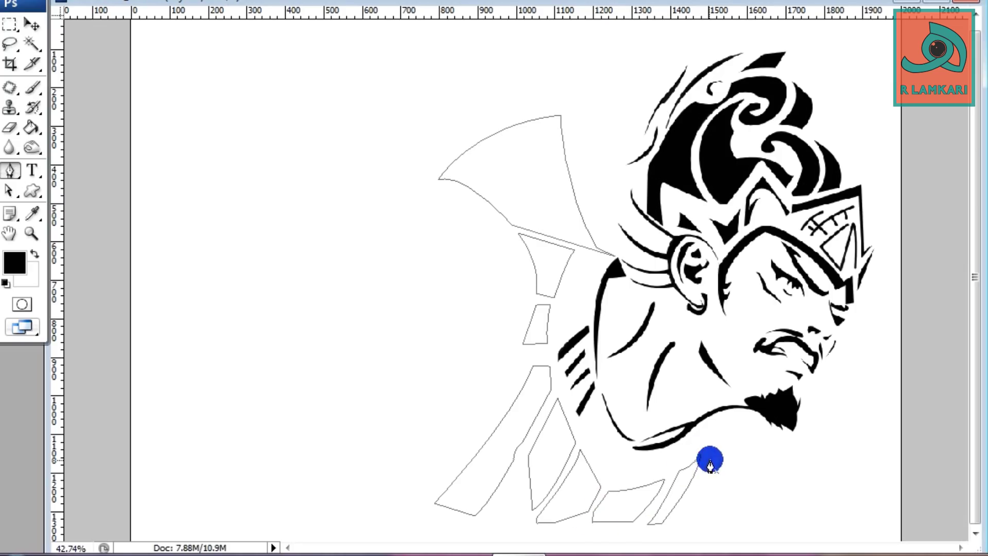
click(713, 455)
click(674, 523)
click(712, 492)
click(699, 522)
click(729, 522)
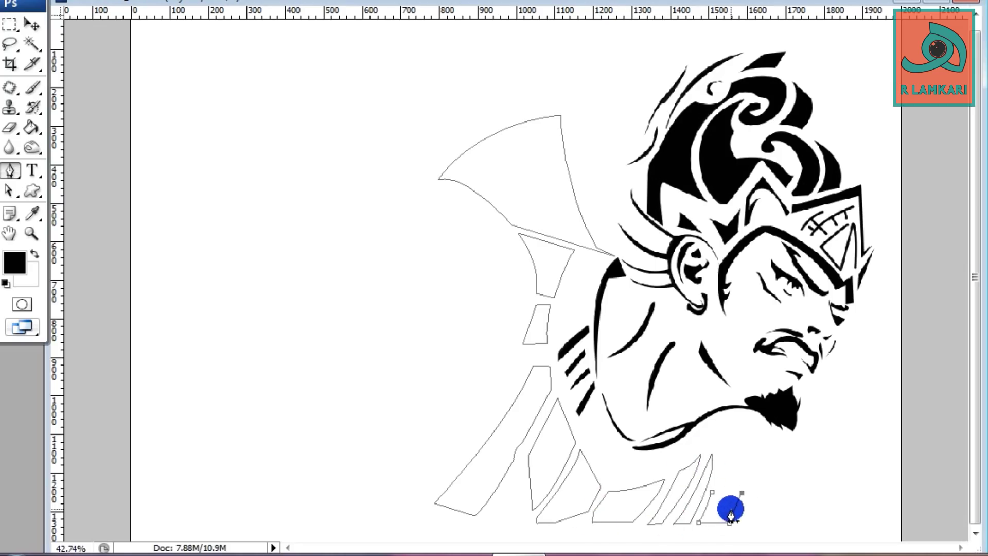
Step: Fill all the cape outlines with black
right_click(721, 222)
click(779, 330)
key(Return)
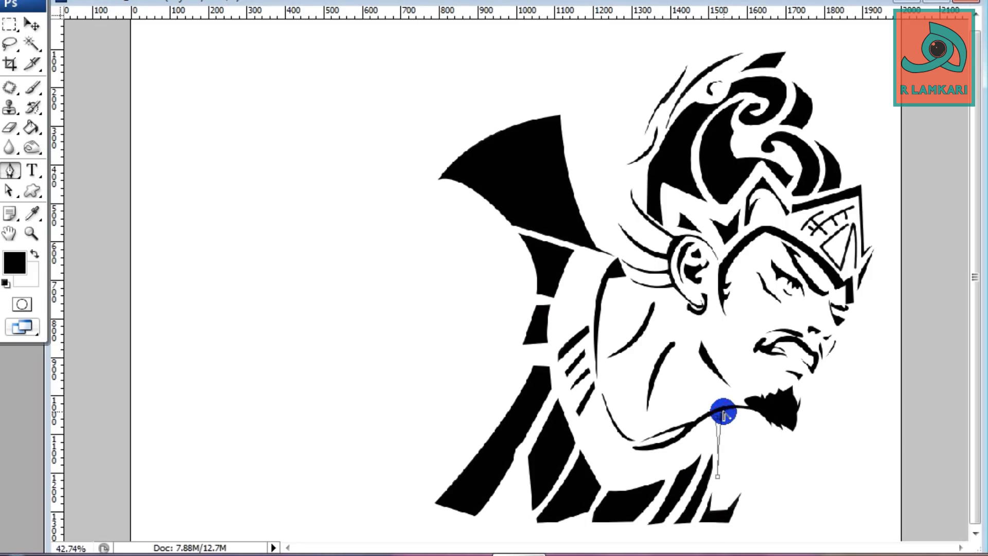
right_click(759, 316)
Step: Fill the chin path black, then outline crescent strands beside the cape and fill them black
click(815, 330)
drag(480, 360, 437, 441)
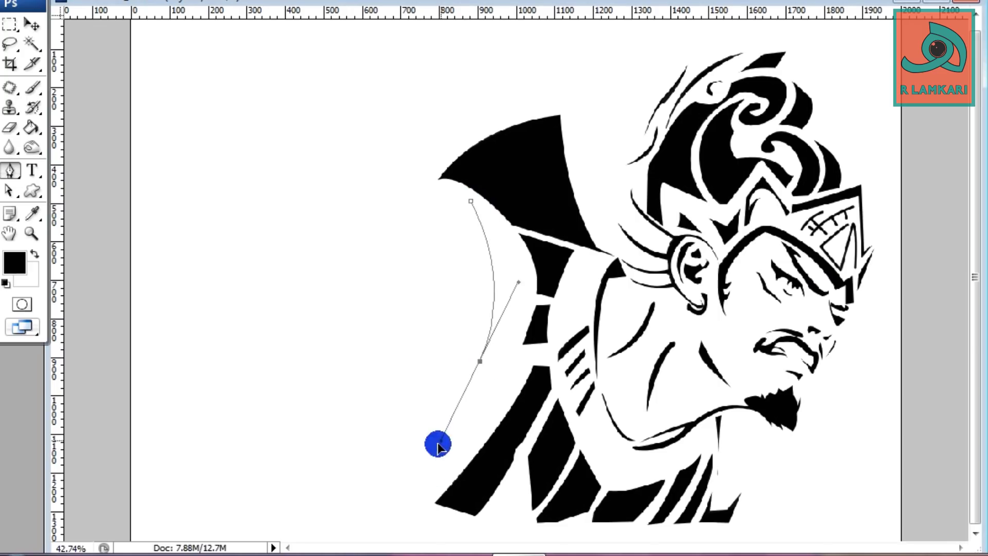
drag(472, 200, 552, 267)
click(385, 194)
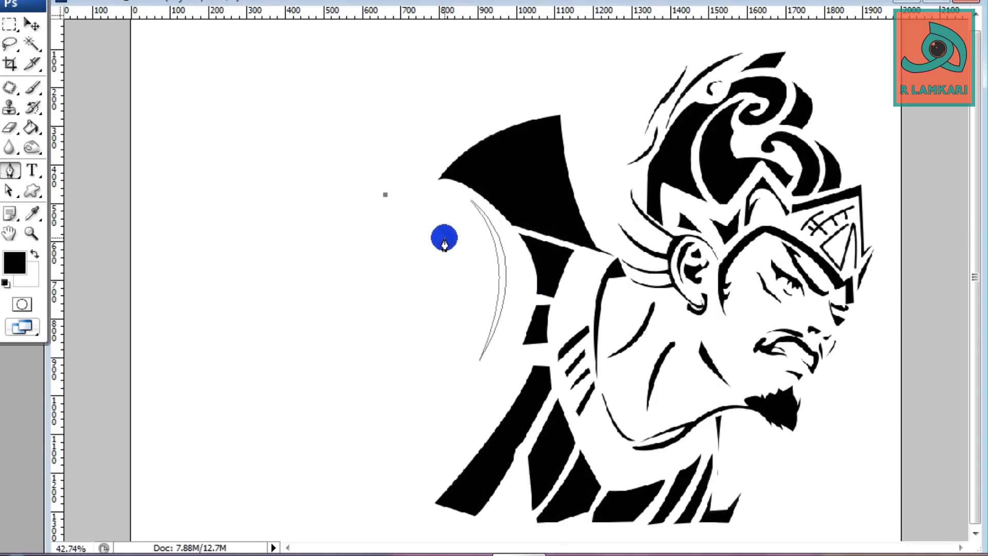
drag(444, 241, 455, 267)
drag(434, 374, 471, 278)
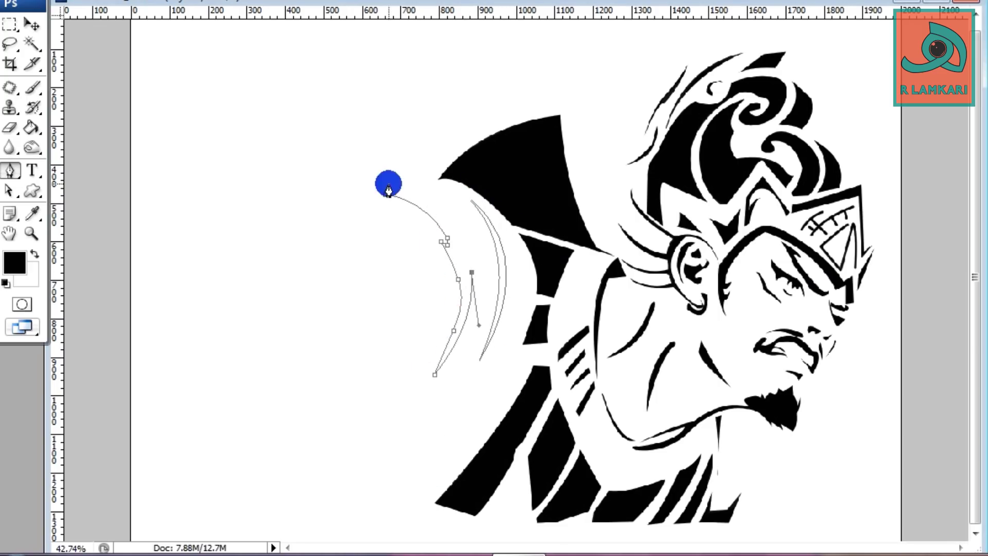
drag(385, 195, 317, 218)
click(326, 208)
click(422, 238)
right_click(326, 219)
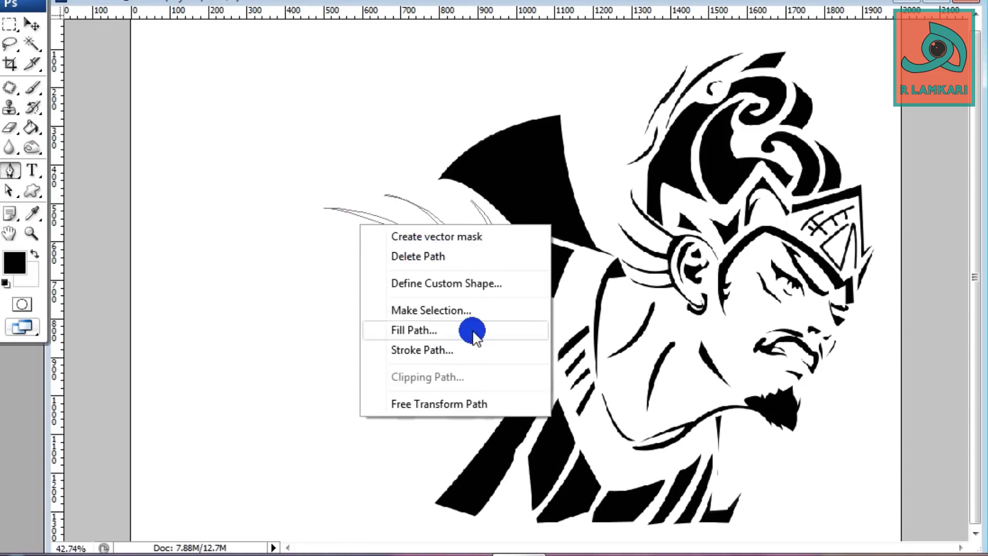
click(470, 331)
Step: Draw the broad sweeping arc above the cape and fill it solid black
click(331, 187)
drag(596, 67, 701, 60)
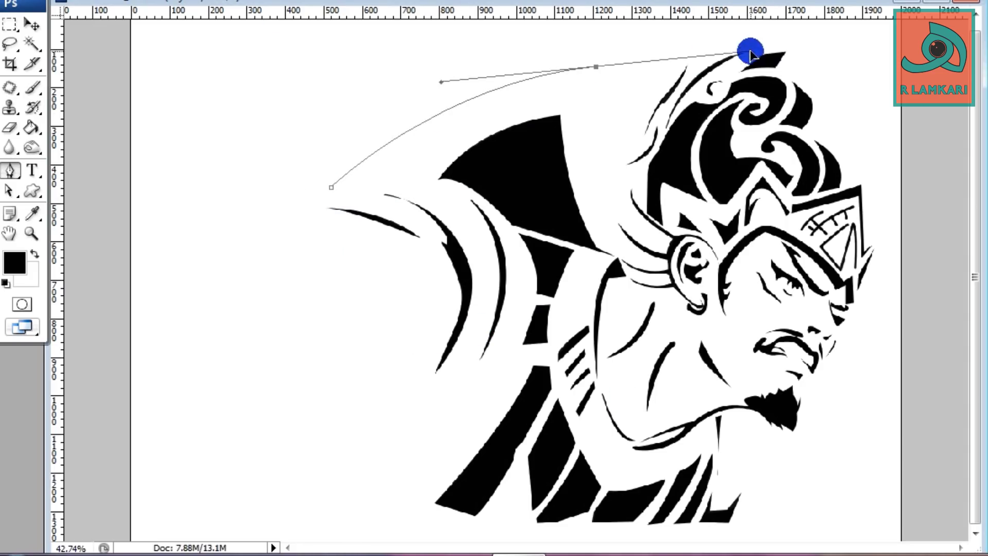
key(ctrl+z)
drag(459, 102, 486, 88)
drag(593, 67, 657, 66)
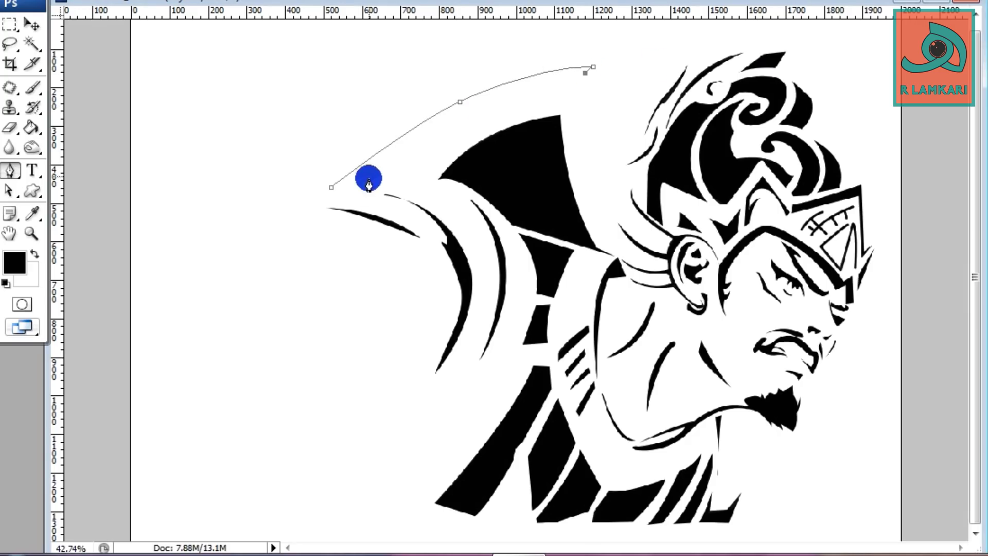
drag(364, 187, 356, 190)
click(331, 187)
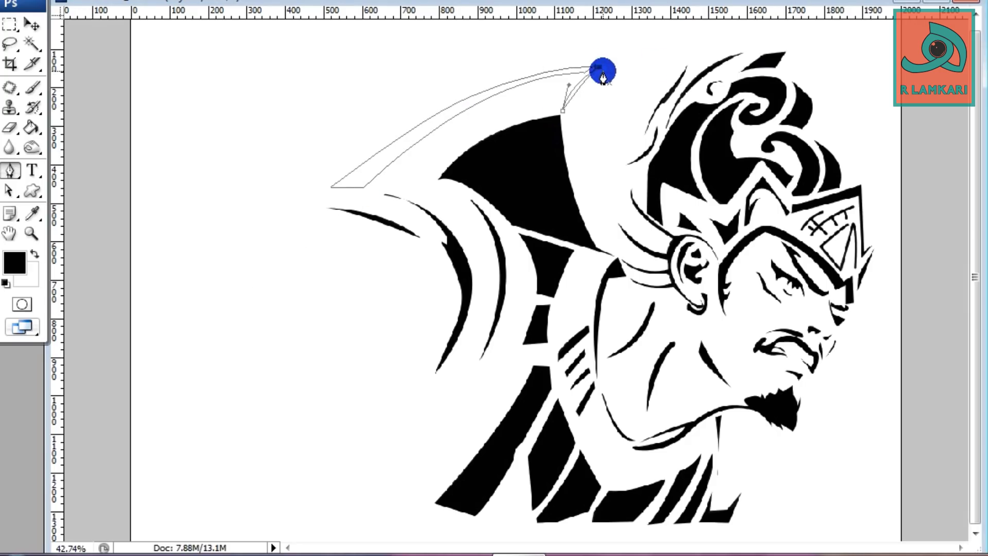
click(611, 211)
drag(597, 72, 638, 11)
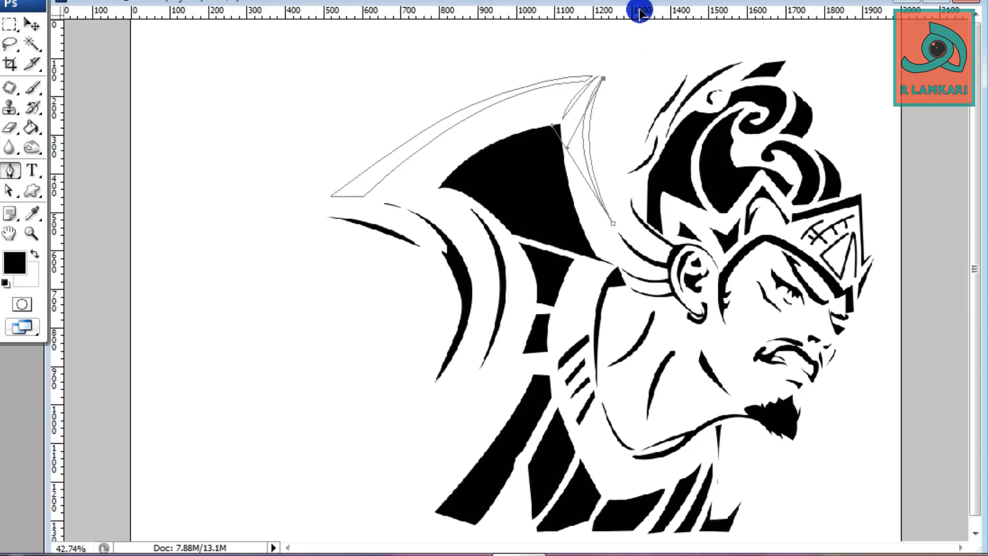
right_click(356, 291)
click(459, 260)
scroll(458, 260, down, 1)
click(518, 364)
Step: Outline a long jagged flourish along the lower-left cape
mouse_move(437, 472)
mouse_down()
mouse_move(414, 495)
mouse_move(463, 452)
mouse_up()
click(375, 501)
click(346, 496)
click(360, 522)
click(414, 507)
click(519, 365)
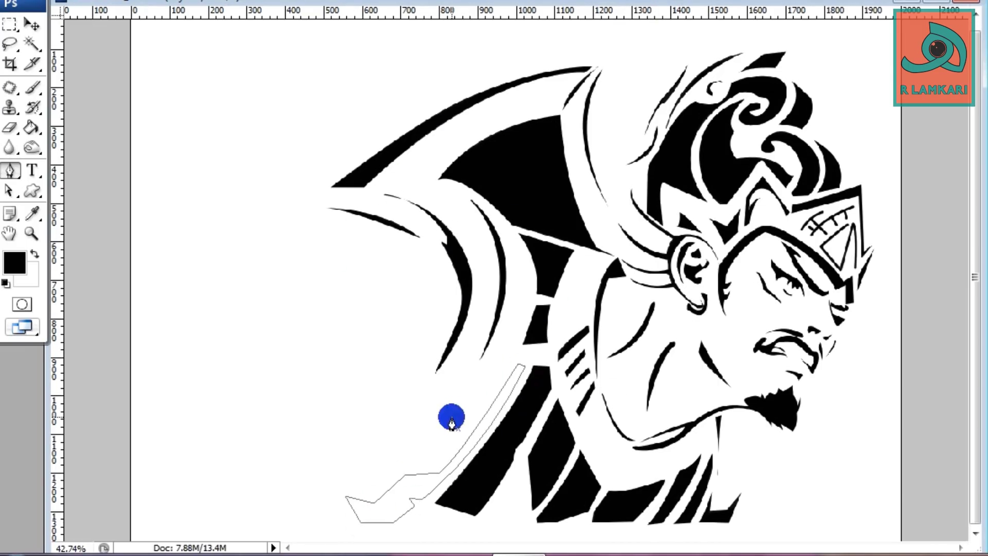
Step: Outline two jagged spikes beside the long flourish at lower left
click(451, 408)
click(479, 413)
click(443, 385)
click(415, 426)
click(431, 465)
click(402, 467)
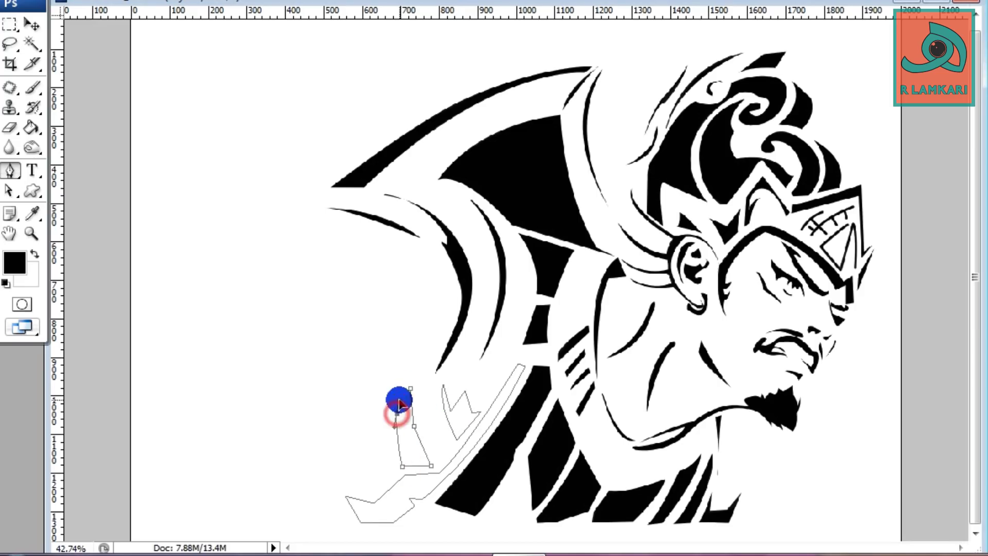
click(365, 413)
click(338, 486)
click(364, 414)
click(271, 380)
Step: Add a small flourish further left and fill all lower-left outlines black
click(304, 377)
drag(340, 423, 358, 432)
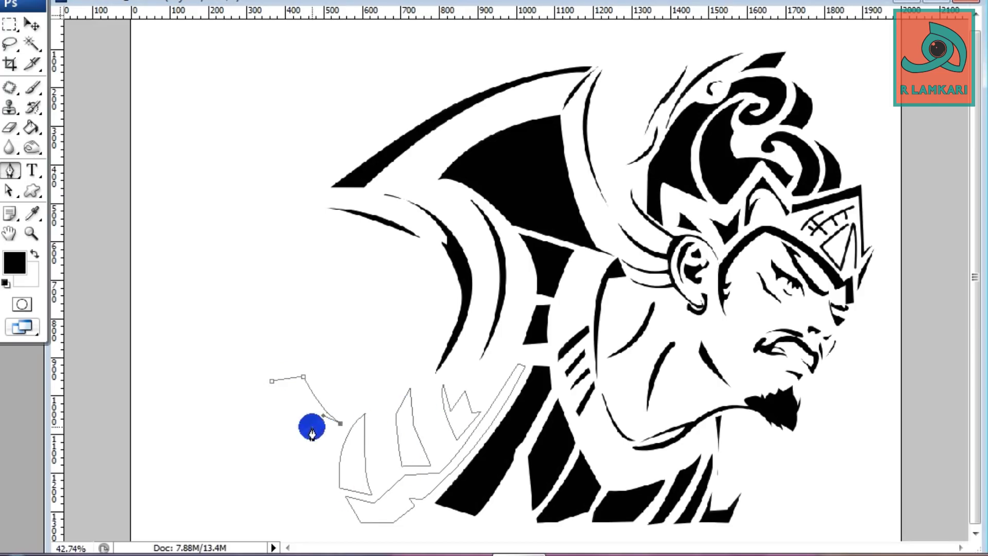
click(311, 423)
drag(289, 427, 275, 419)
click(271, 381)
click(320, 427)
click(315, 502)
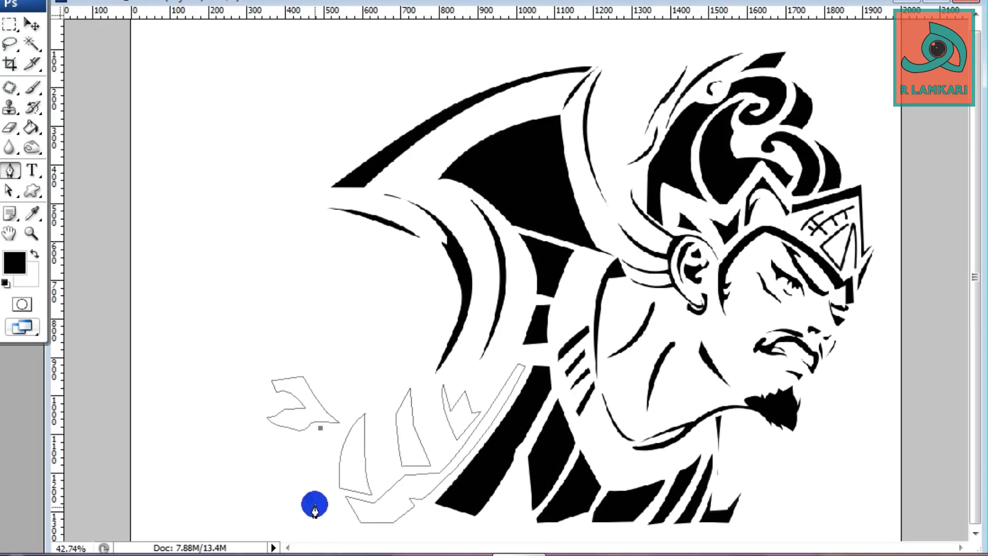
click(213, 414)
drag(290, 489, 295, 478)
right_click(381, 266)
click(448, 372)
key(Return)
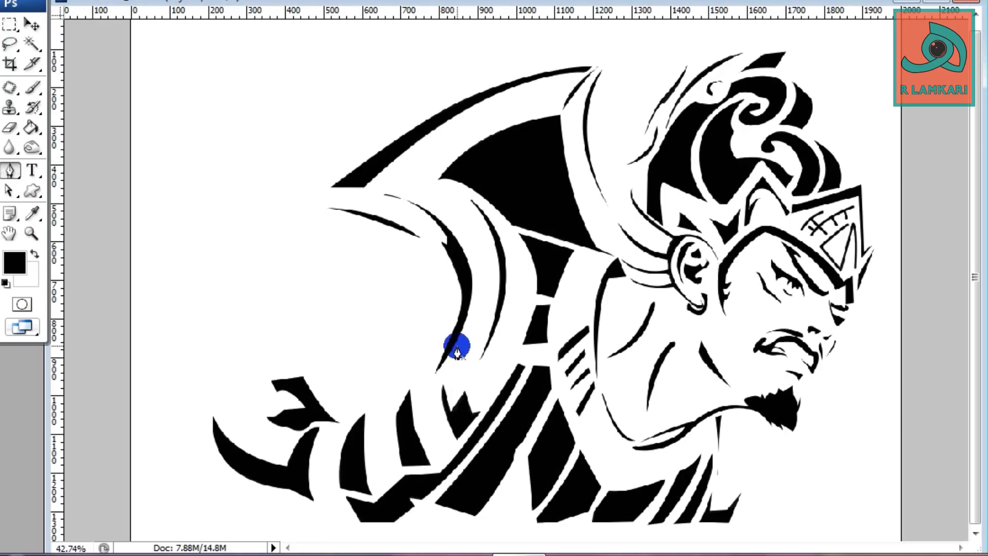
Step: Draw a curling flourish at the left and fill it black
click(241, 295)
drag(268, 392, 287, 431)
click(254, 347)
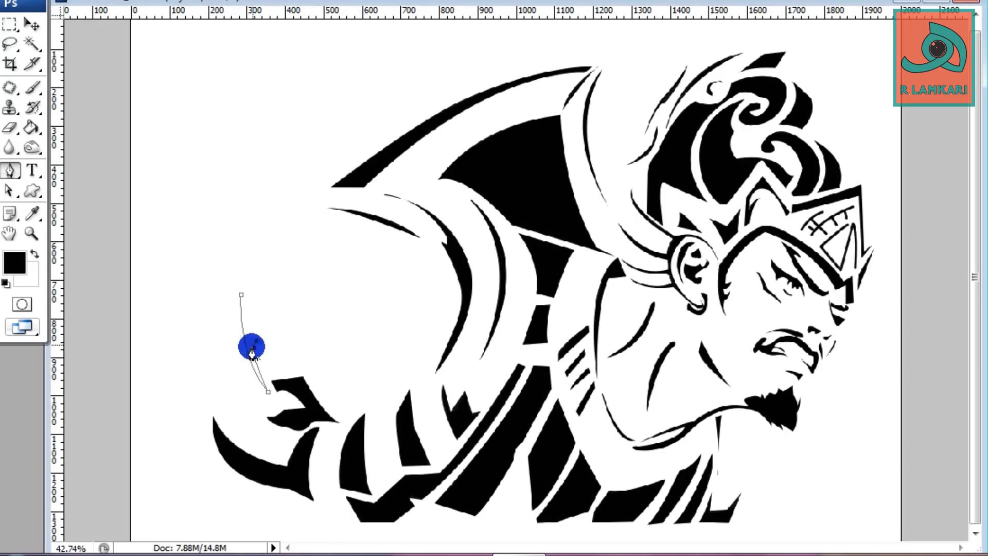
mouse_move(299, 333)
mouse_down()
mouse_move(313, 325)
mouse_move(247, 342)
mouse_up()
click(377, 355)
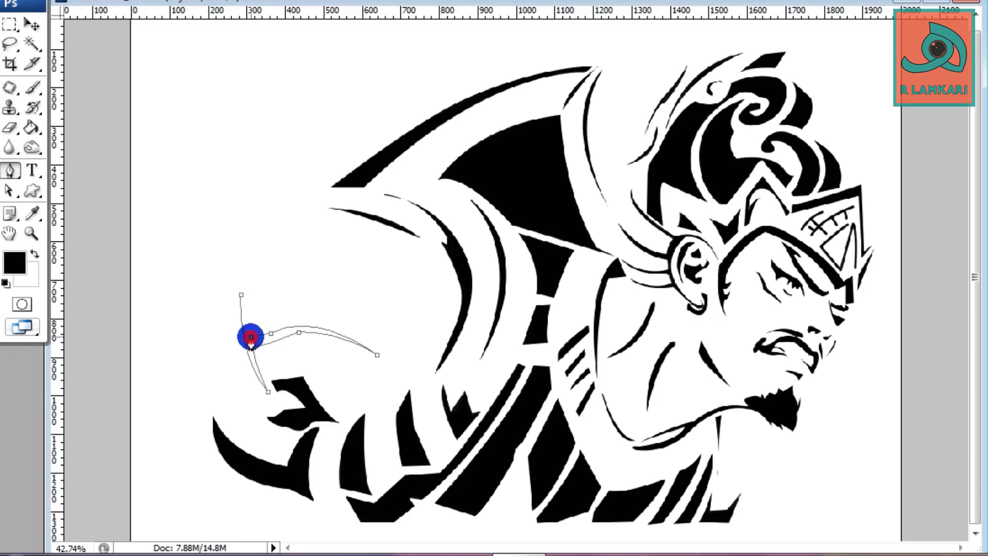
right_click(248, 273)
click(421, 370)
key(Return)
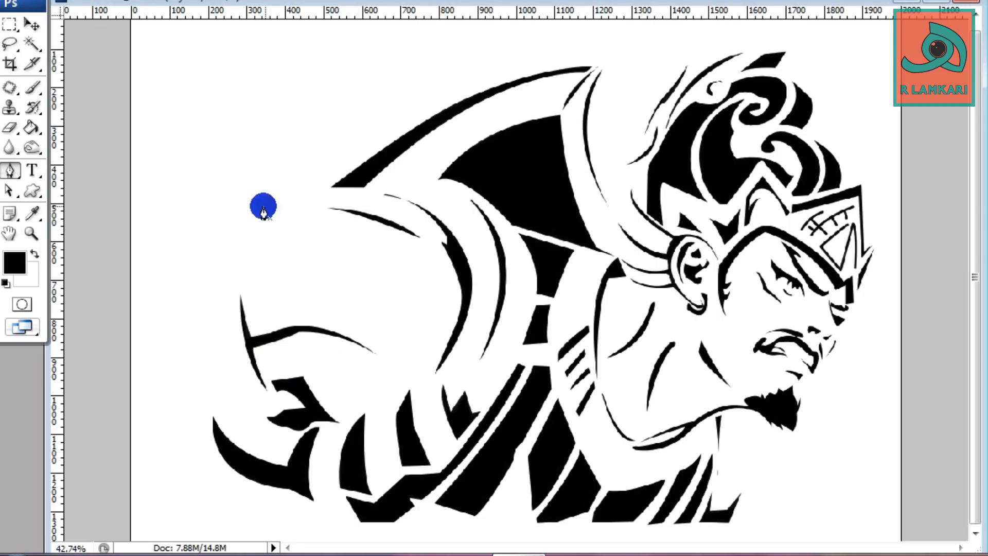
Step: Outline a long curved flourish and a small sliver beside it at the left
click(212, 310)
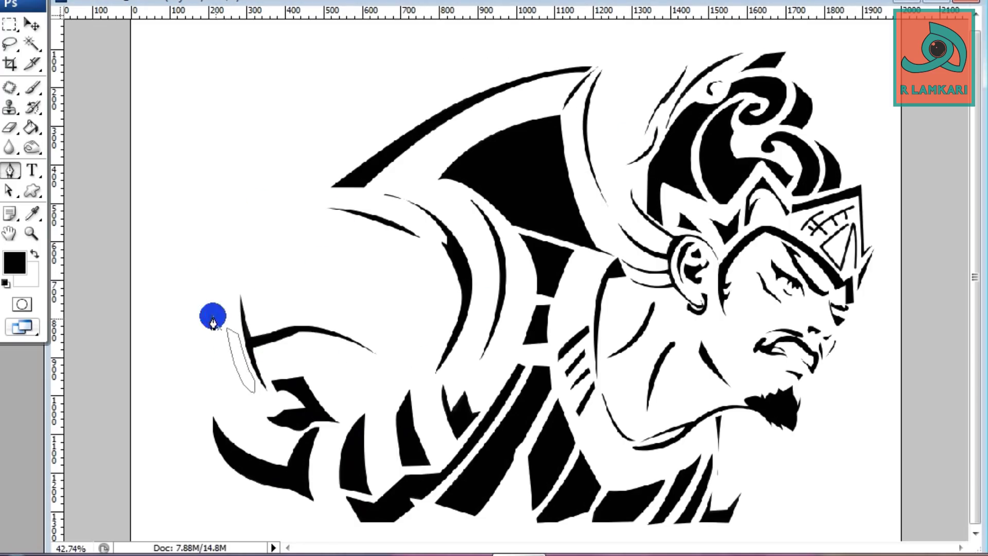
drag(245, 398, 275, 403)
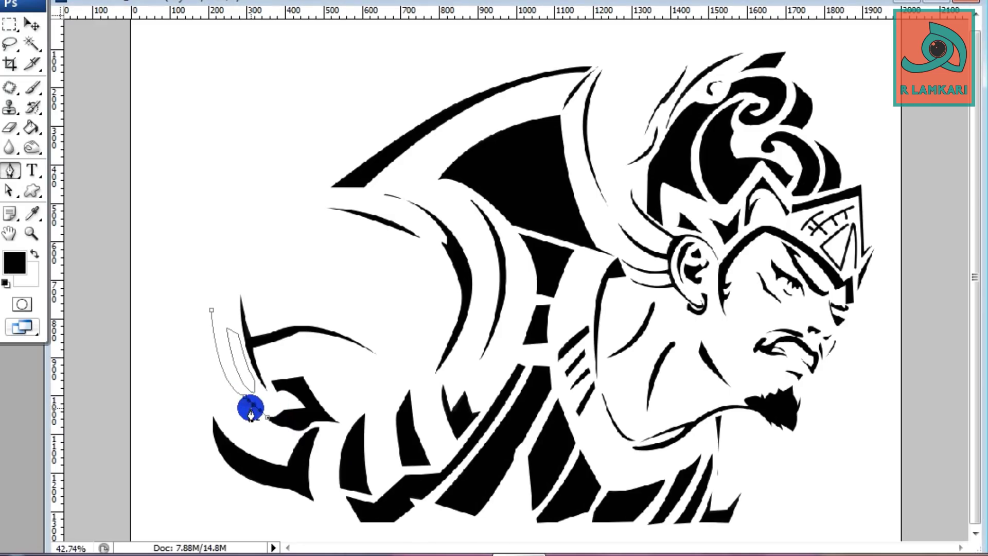
drag(197, 389, 221, 234)
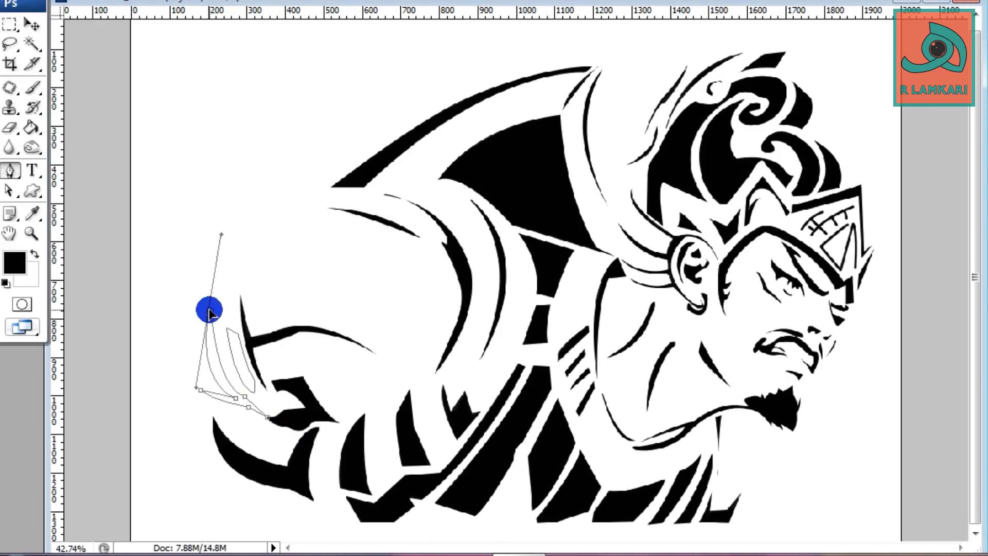
click(211, 310)
click(159, 303)
drag(206, 334, 227, 331)
click(206, 339)
click(158, 302)
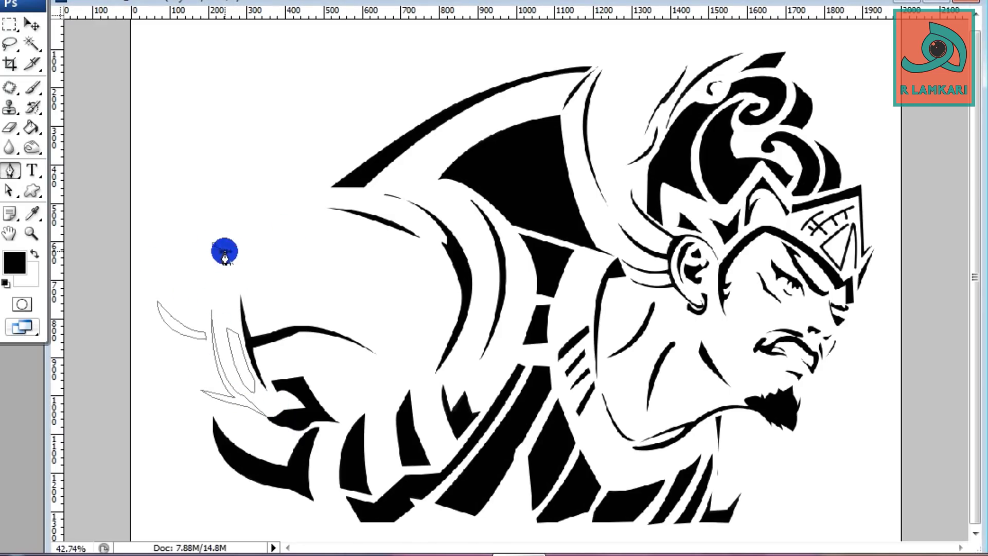
Step: Trace a small crested ornament, fill the new left outlines black, and start a path above the cape
click(223, 247)
click(221, 290)
click(193, 244)
click(216, 230)
drag(238, 247, 246, 238)
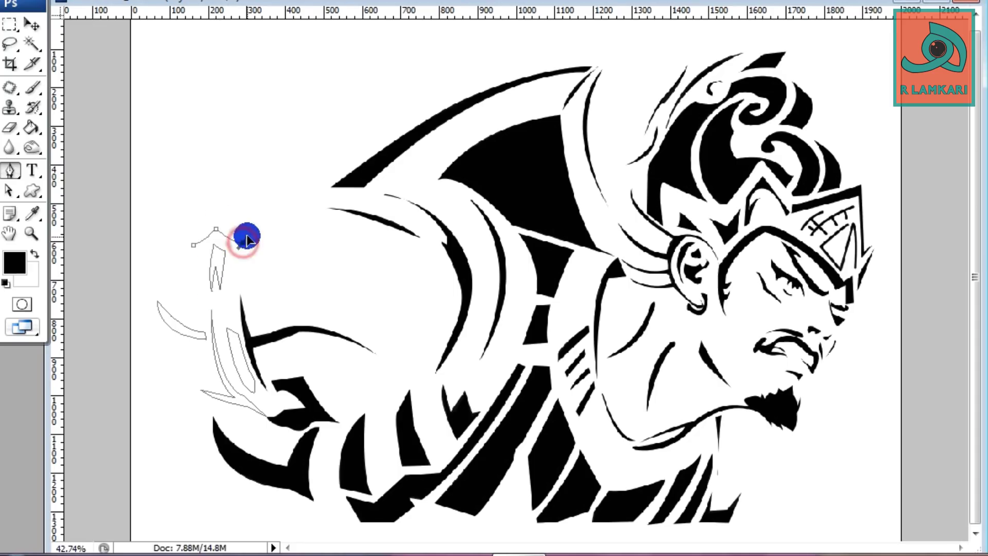
click(243, 244)
click(214, 237)
click(206, 244)
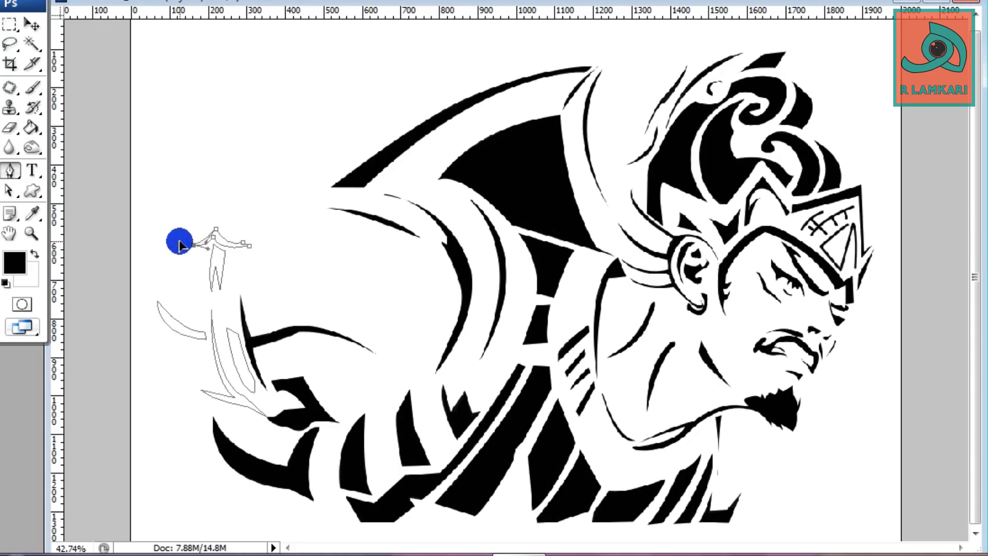
click(745, 60)
right_click(194, 242)
click(254, 353)
click(745, 59)
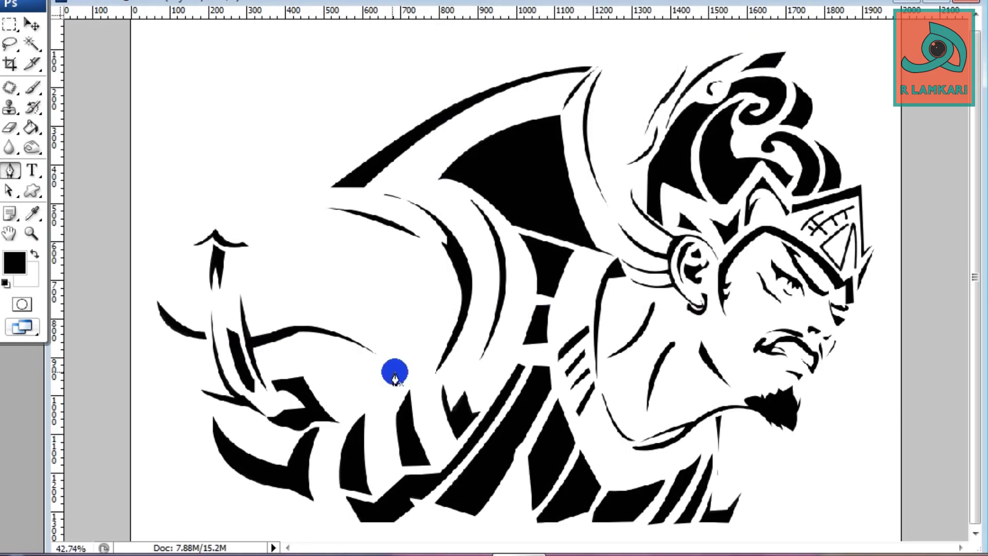
click(409, 119)
mouse_move(324, 166)
mouse_down()
mouse_move(315, 193)
mouse_move(286, 186)
mouse_move(315, 168)
mouse_move(236, 179)
mouse_move(272, 177)
mouse_up()
Step: Fill the small shape above the cape white and outline another small shape beside it
click(422, 119)
key(ctrl+Return)
key(Delete)
click(288, 161)
click(321, 149)
click(309, 184)
Step: Draw a zigzag feather above the cape and fill it black
drag(306, 118, 342, 94)
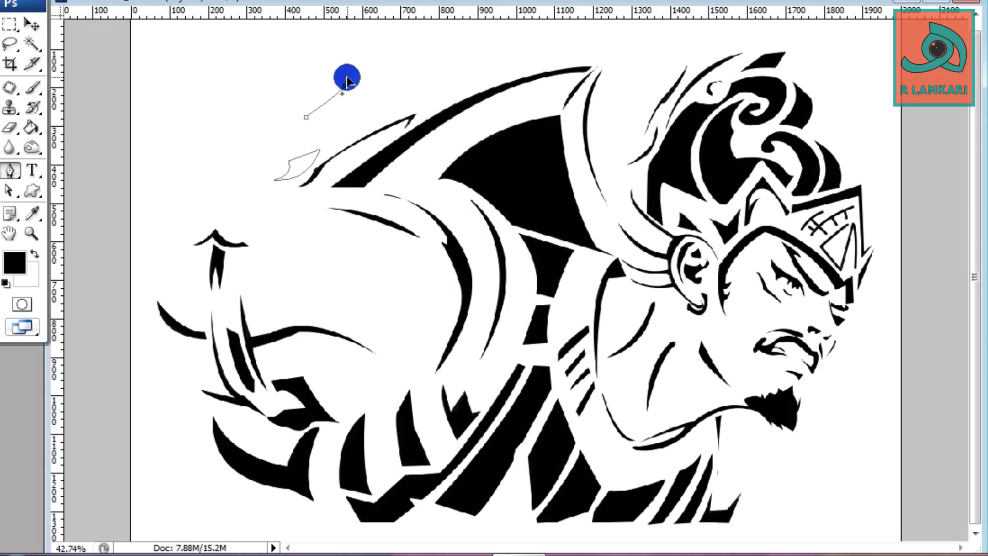
drag(286, 144, 286, 146)
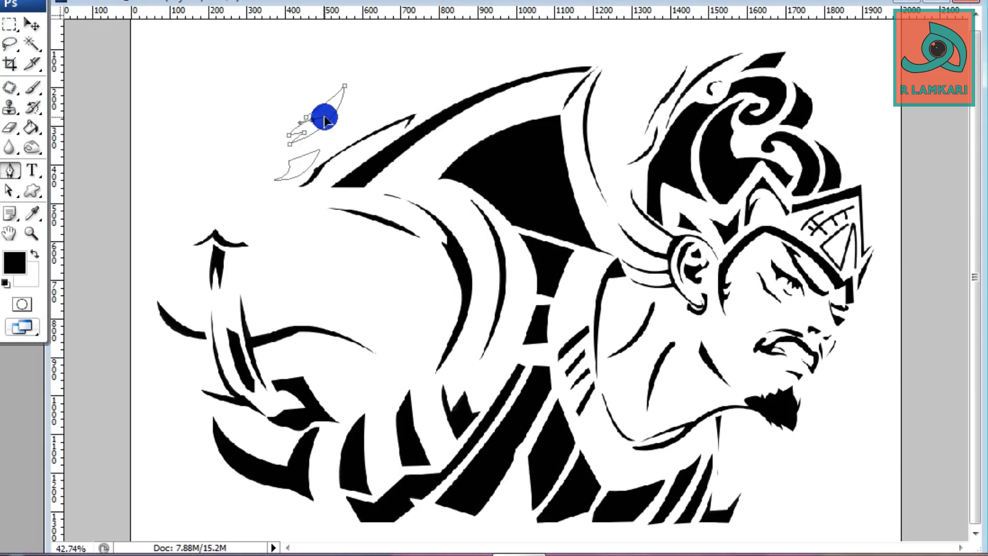
click(280, 146)
click(315, 132)
click(273, 154)
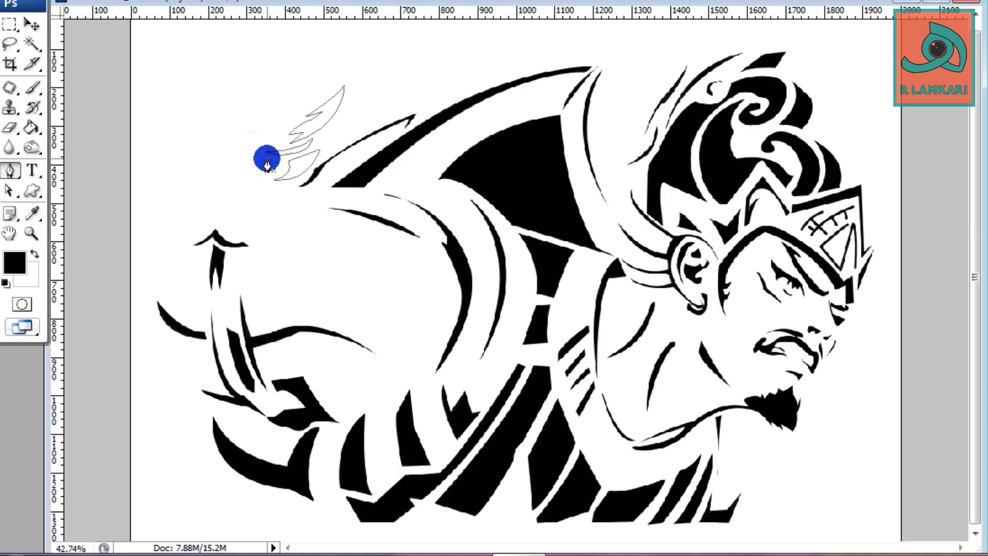
drag(267, 159, 261, 156)
right_click(267, 195)
click(293, 234)
key(Return)
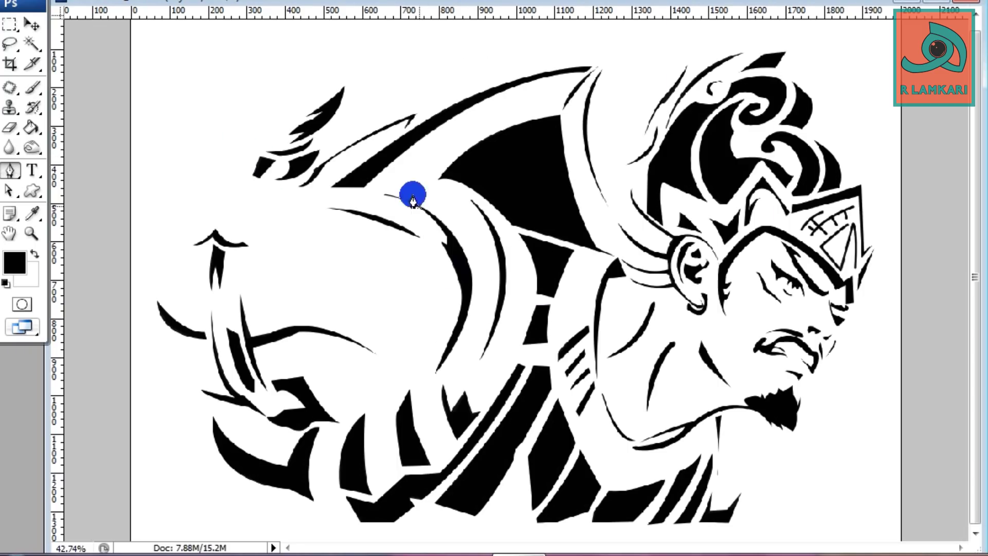
Step: Draw a curved path and flourish at the upper left and fill them black
click(262, 146)
drag(221, 127, 191, 137)
drag(277, 121, 242, 129)
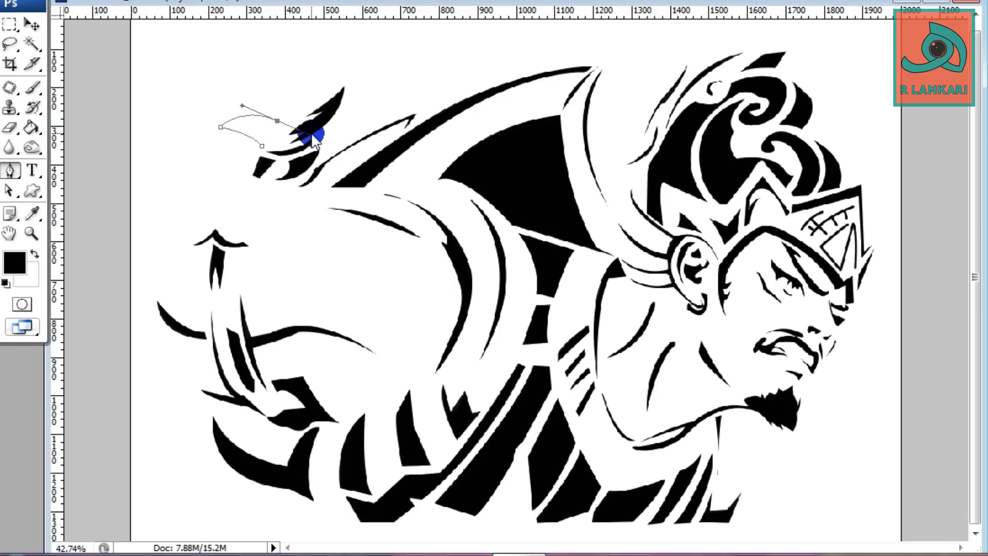
click(266, 144)
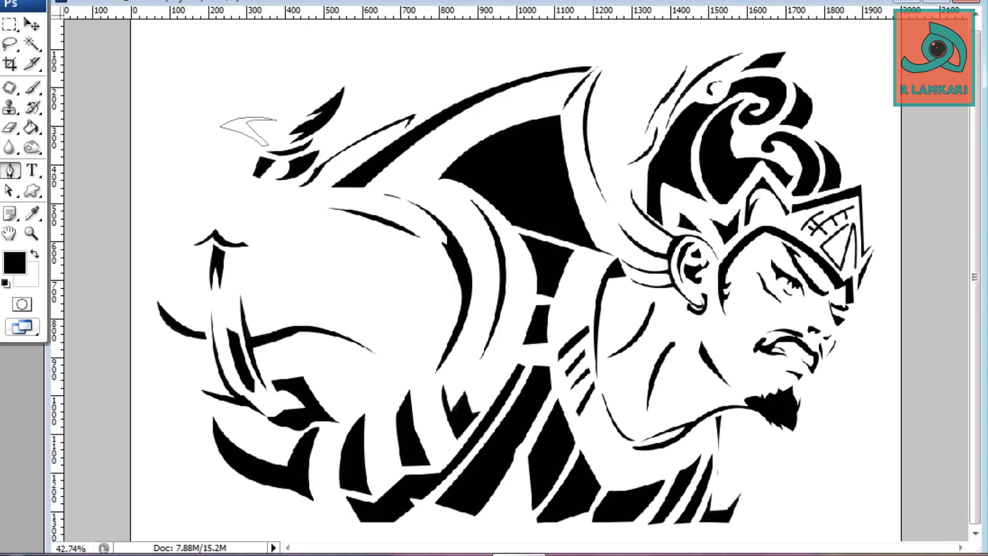
drag(235, 175, 221, 153)
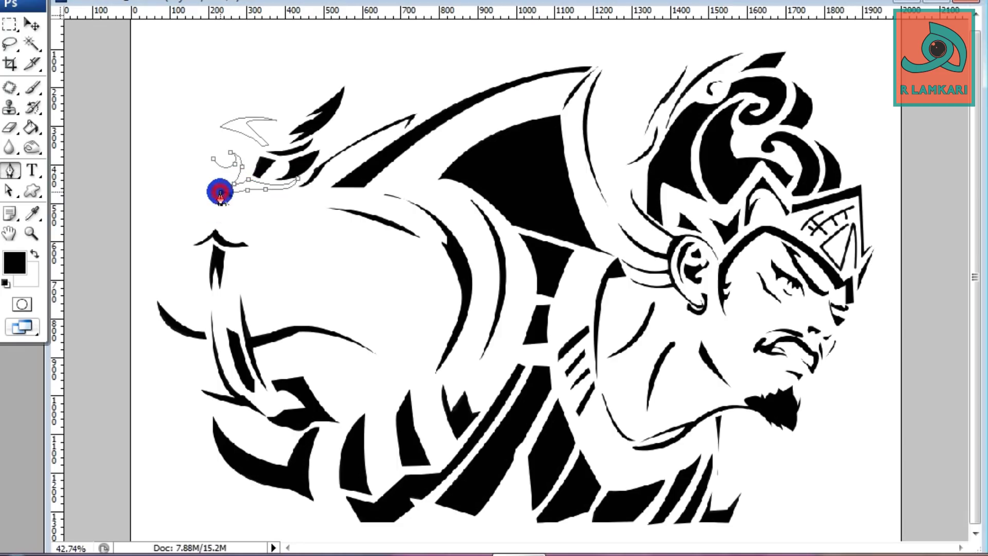
mouse_move(221, 193)
mouse_down()
mouse_move(206, 165)
mouse_move(234, 180)
mouse_up()
click(217, 174)
right_click(212, 149)
click(326, 180)
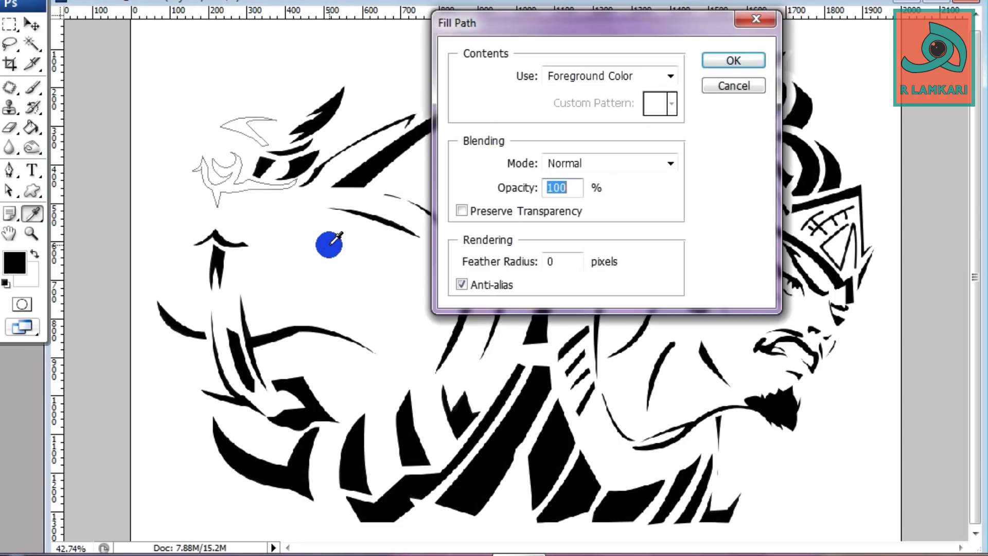
key(Return)
Step: Outline a thin strand and a curl shape beside the plume ornament
click(301, 195)
click(264, 213)
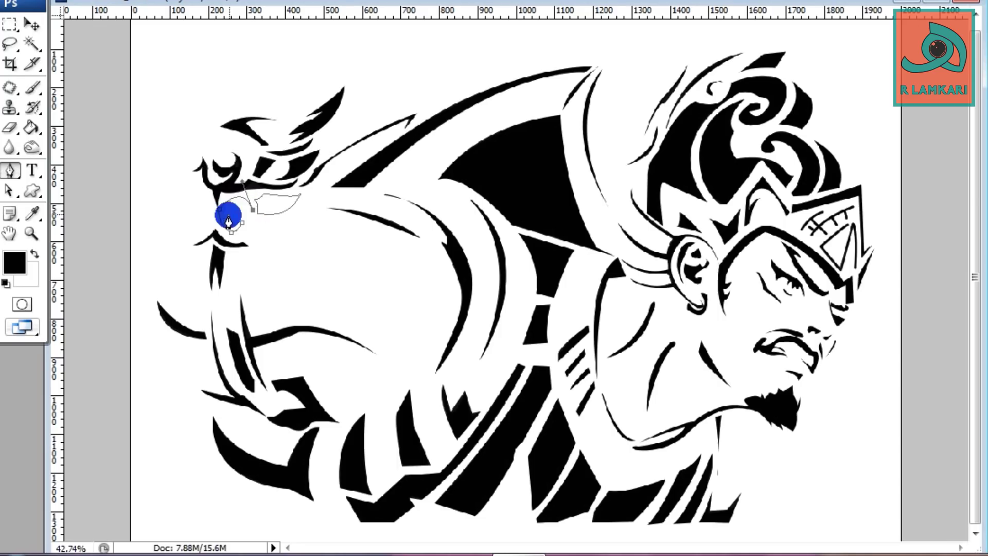
click(249, 214)
mouse_move(214, 221)
mouse_down()
mouse_move(186, 207)
mouse_move(161, 230)
mouse_up()
click(169, 211)
click(188, 214)
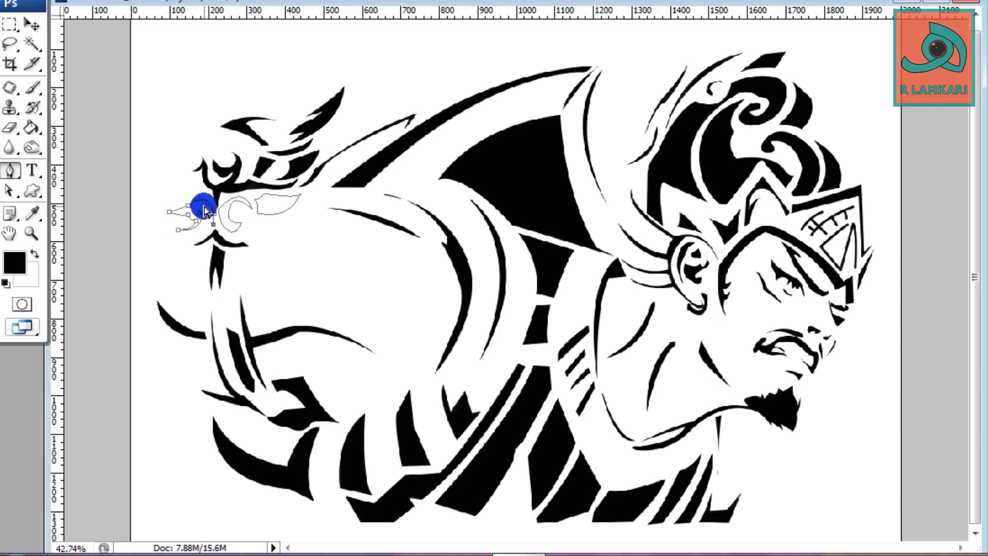
mouse_move(206, 211)
mouse_down()
mouse_move(176, 231)
mouse_move(157, 226)
mouse_up()
Step: Add a flourish outline above the curl and fill the flourish shapes black
click(146, 161)
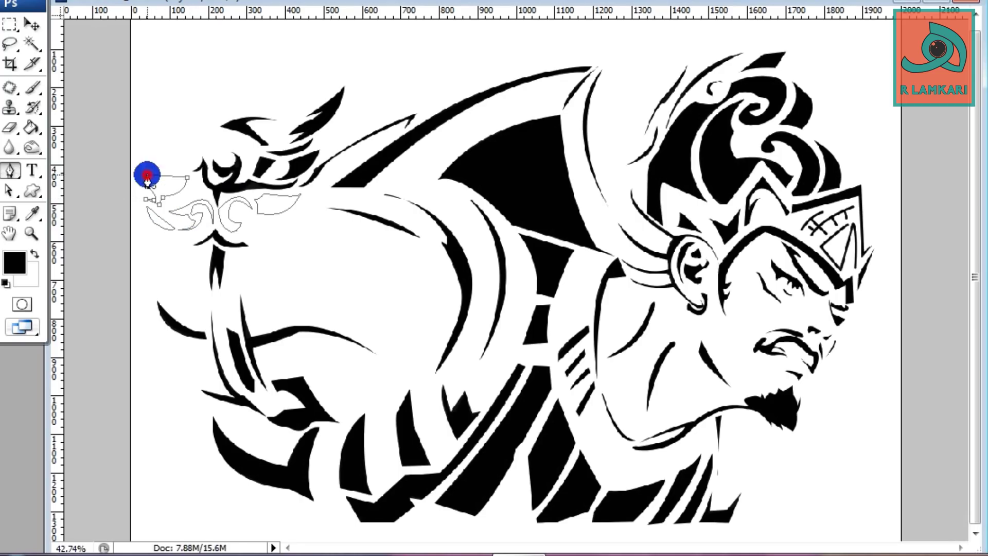
click(180, 162)
drag(147, 167, 113, 164)
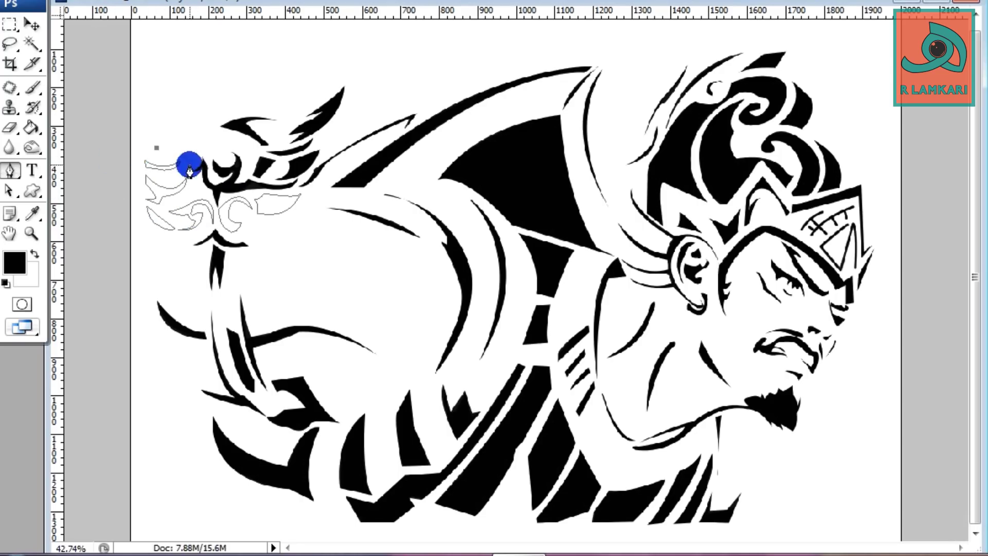
right_click(208, 142)
click(268, 267)
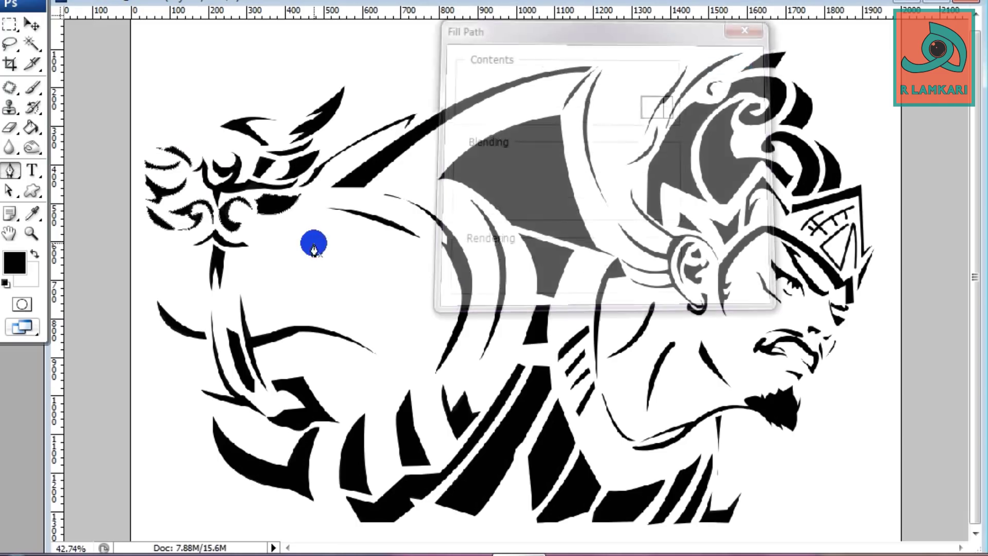
key(Return)
Step: Outline another flourish at the top left and bring up its path options
click(209, 124)
click(171, 135)
right_click(188, 150)
Step: Fill the current flourish path black, then draw the lower-left flourishes and fill them black
click(242, 274)
key(Return)
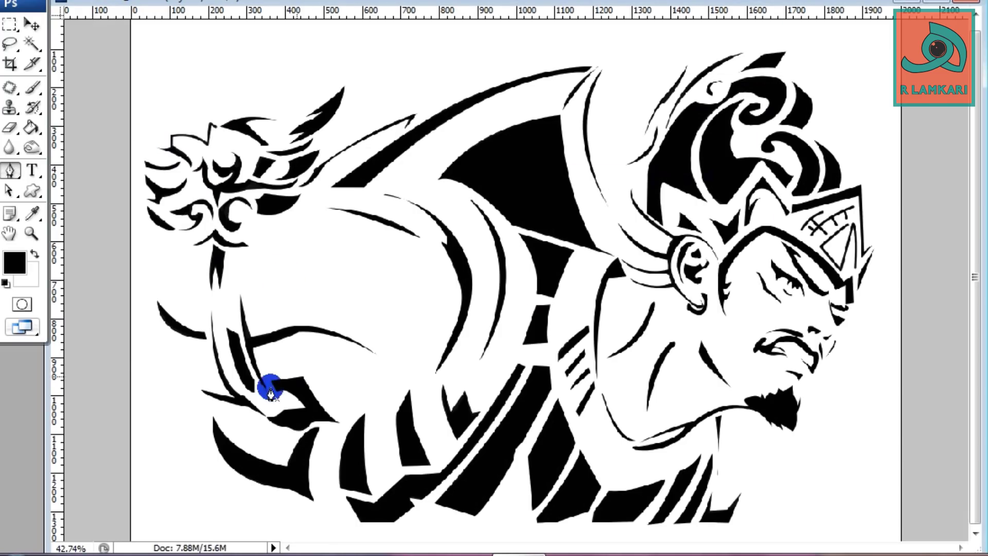
drag(181, 386, 171, 383)
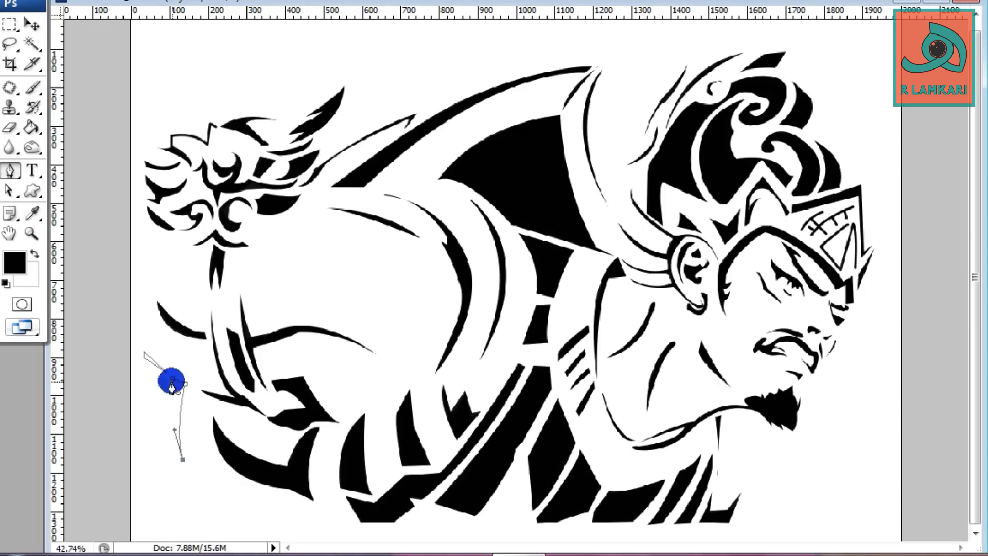
drag(269, 497, 250, 525)
click(221, 464)
click(214, 472)
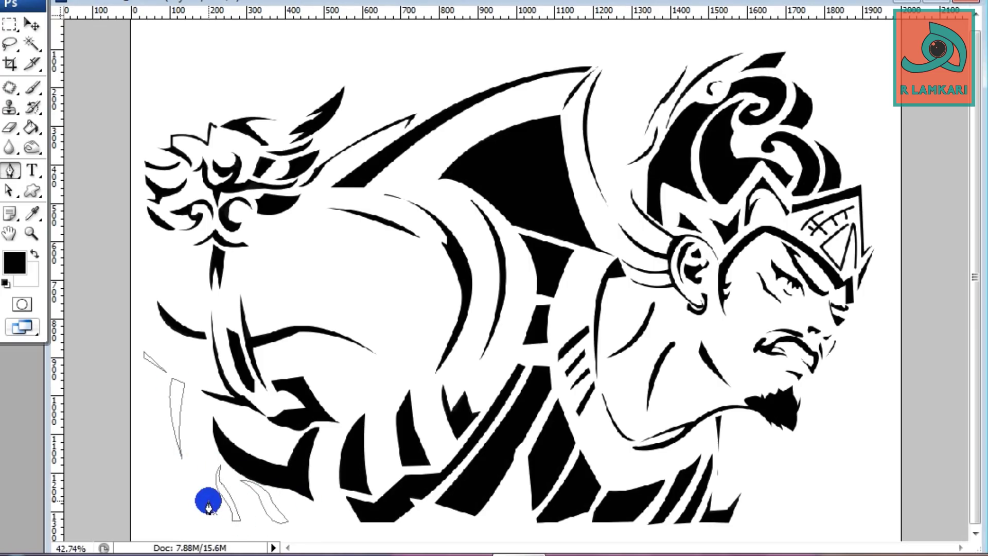
right_click(210, 498)
click(297, 363)
key(Return)
Step: Outline flourish paths along the bottom edge of the image
click(243, 513)
click(213, 518)
click(283, 499)
click(424, 511)
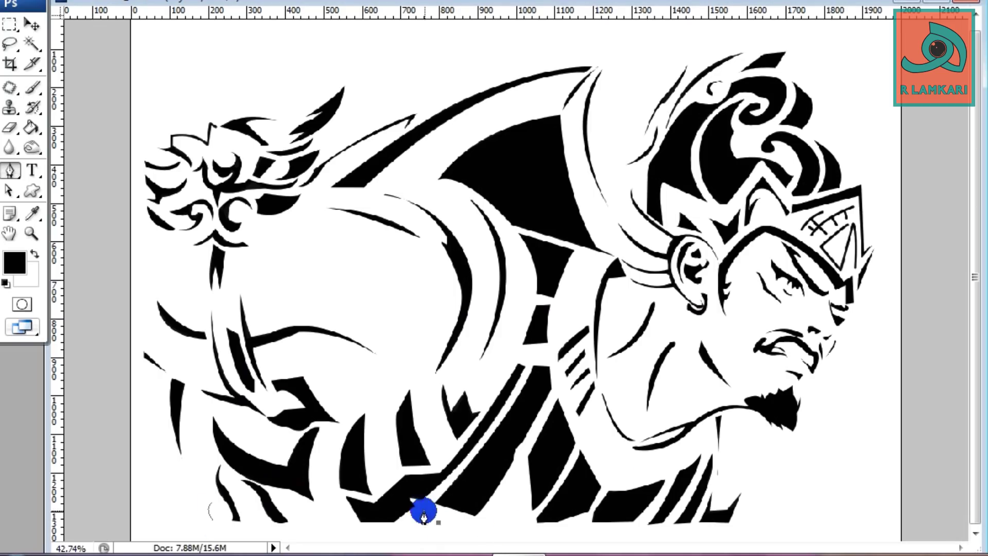
click(468, 524)
click(507, 523)
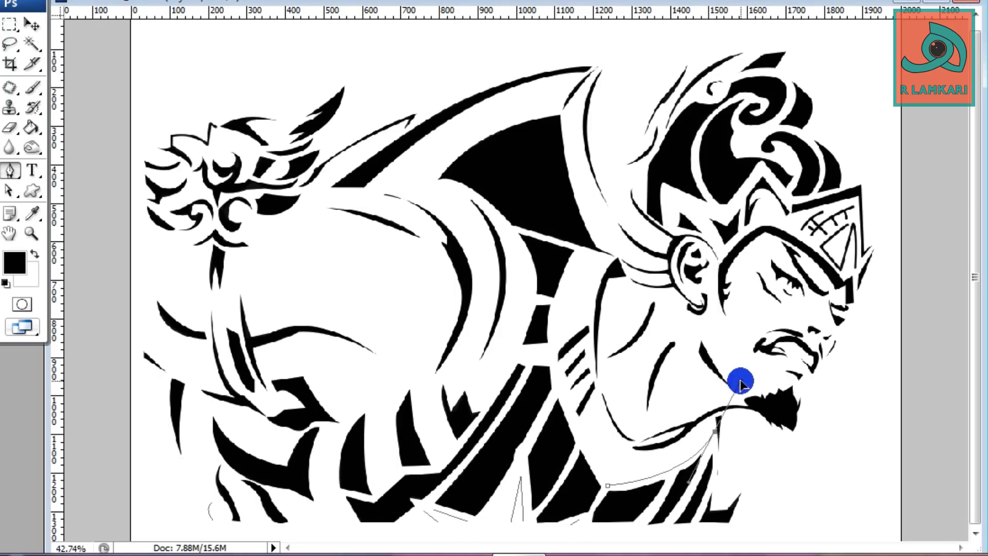
Step: Draw the collar curve around the neck, stroke it black, and zoom out
drag(720, 440, 695, 437)
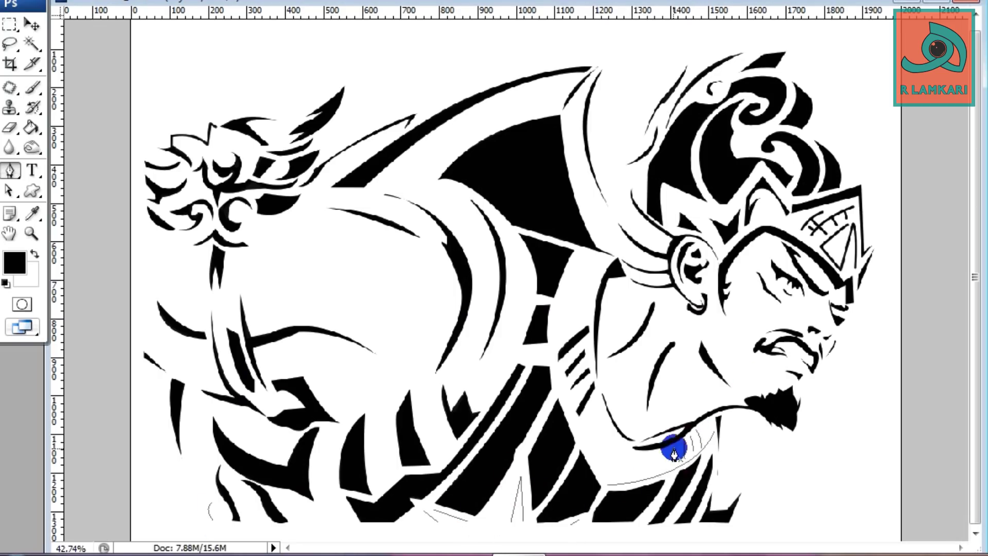
right_click(620, 471)
click(683, 265)
key(Return)
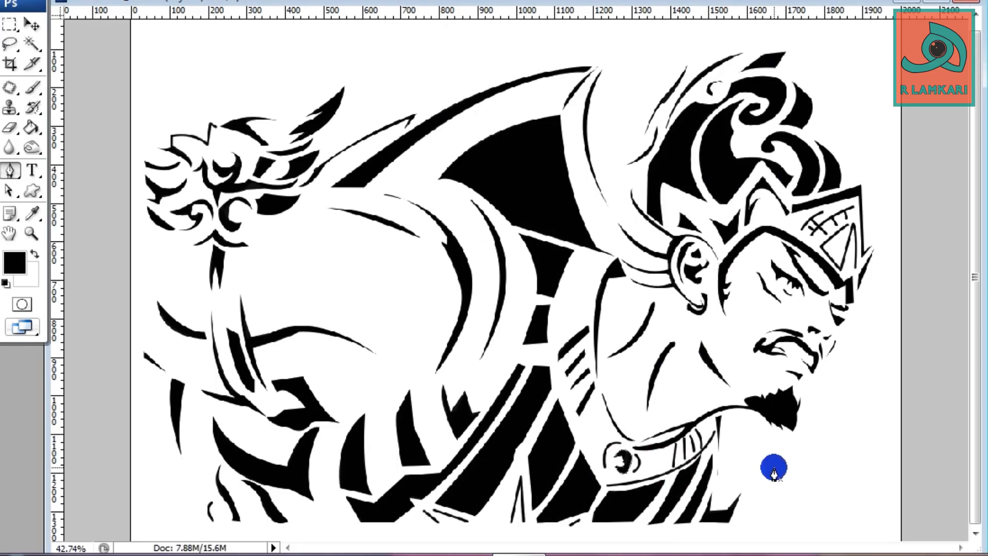
key(ctrl+minus)
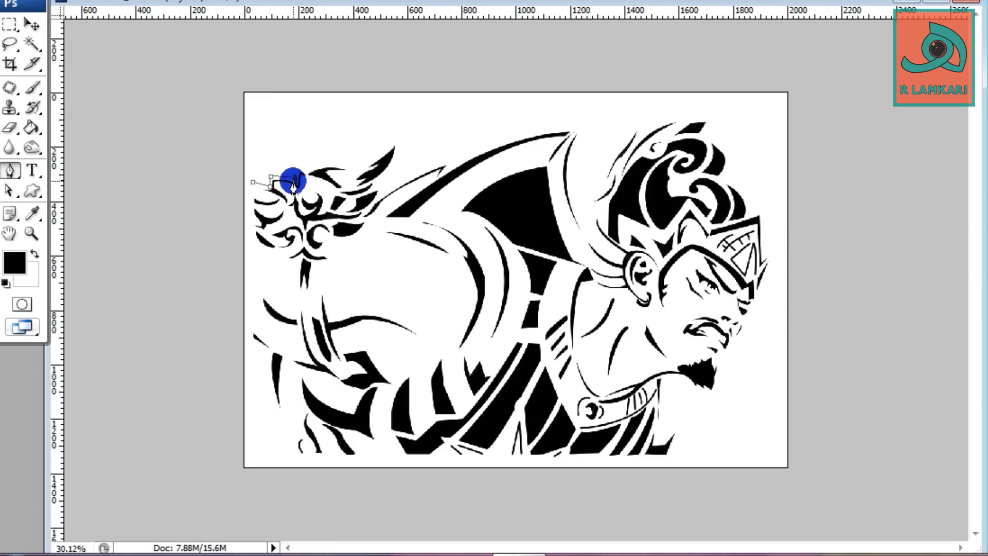
Step: Start the contour path over the plume and wing top, then down the cape edge
click(302, 168)
click(355, 168)
click(400, 137)
drag(403, 169, 387, 184)
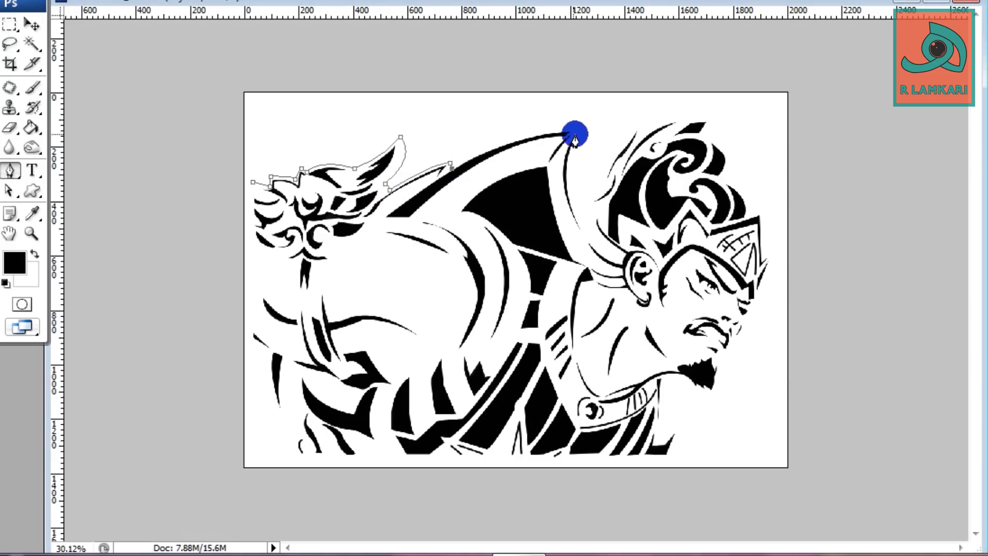
click(580, 132)
drag(590, 237, 589, 264)
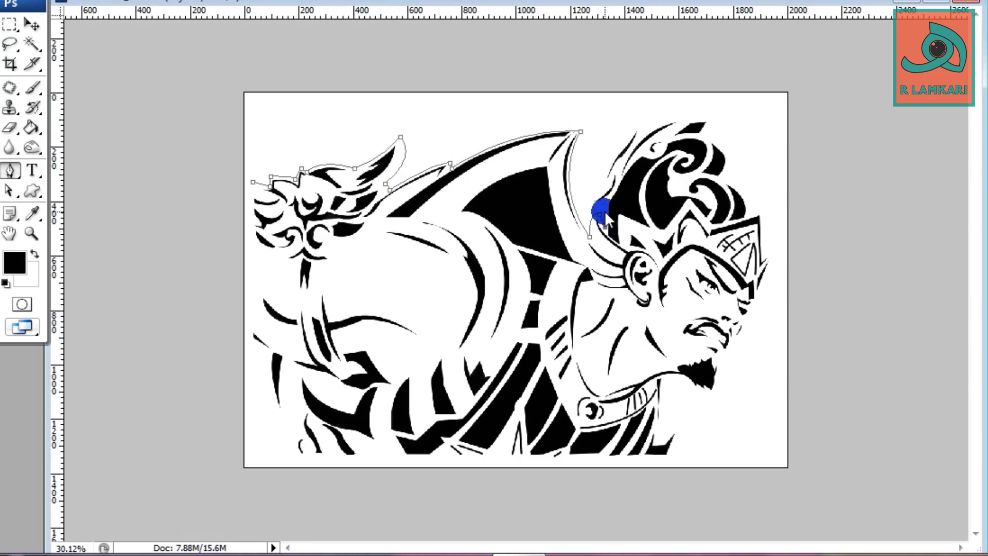
drag(590, 202, 605, 174)
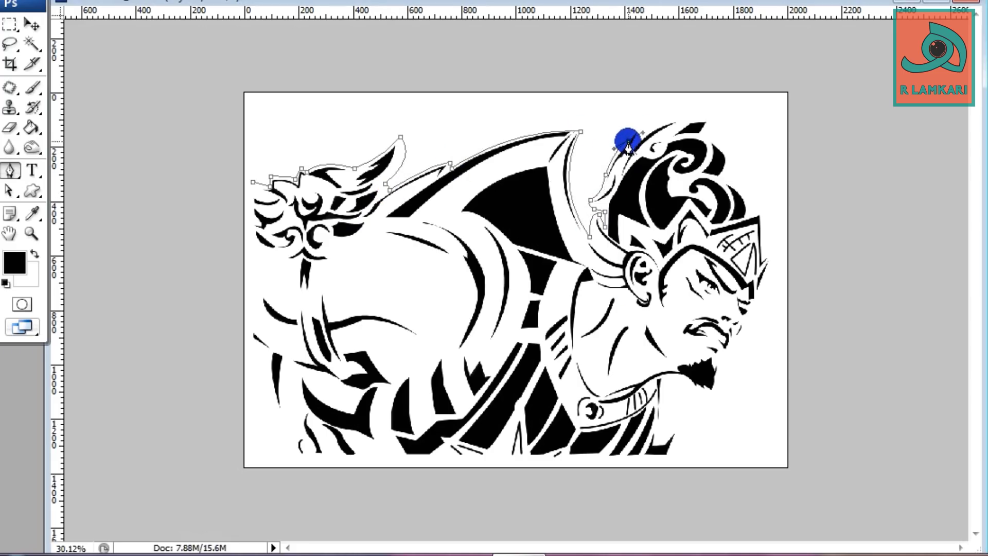
Step: Continue the contour over the crown, chin and beard, along the bottom, closing it
click(712, 121)
click(705, 132)
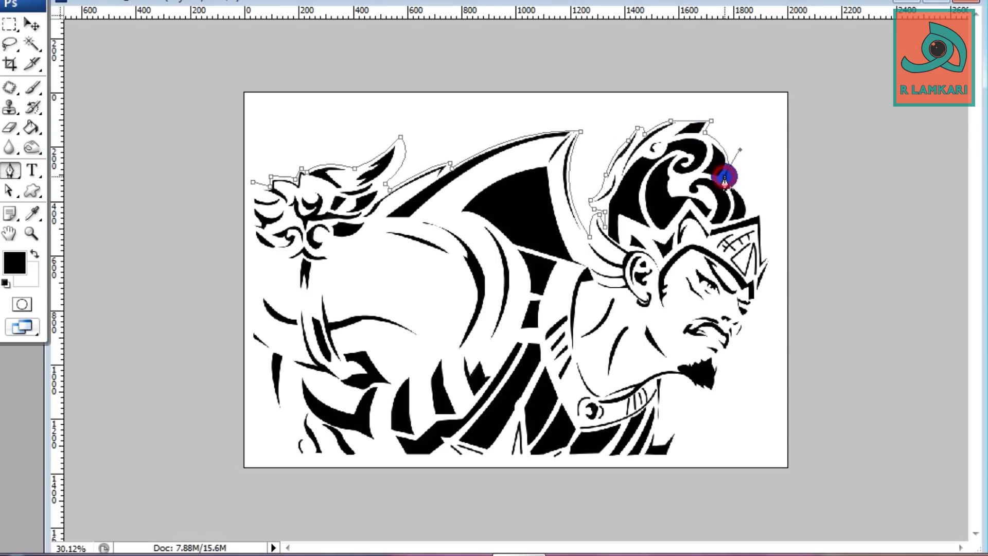
click(763, 211)
click(772, 254)
click(753, 308)
drag(745, 319, 744, 346)
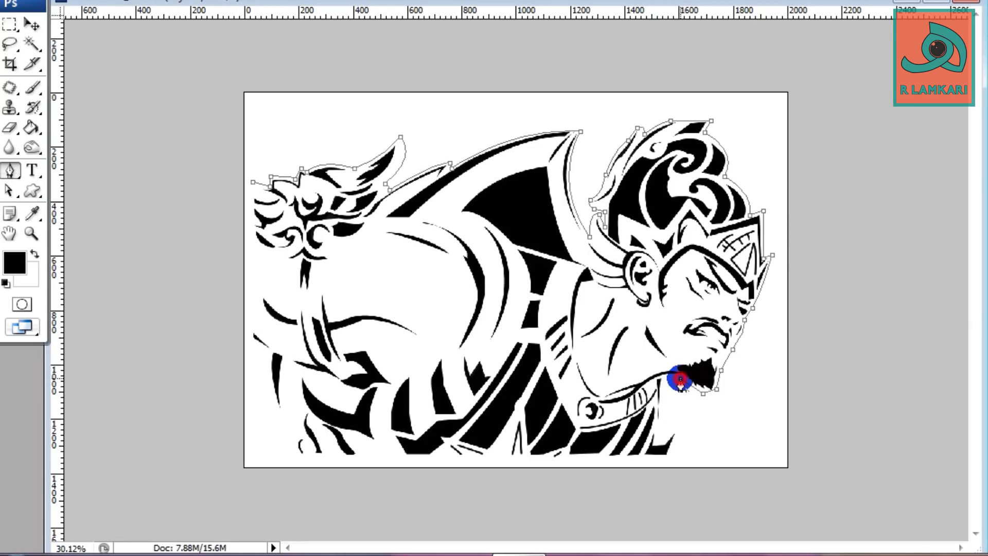
click(689, 456)
click(285, 456)
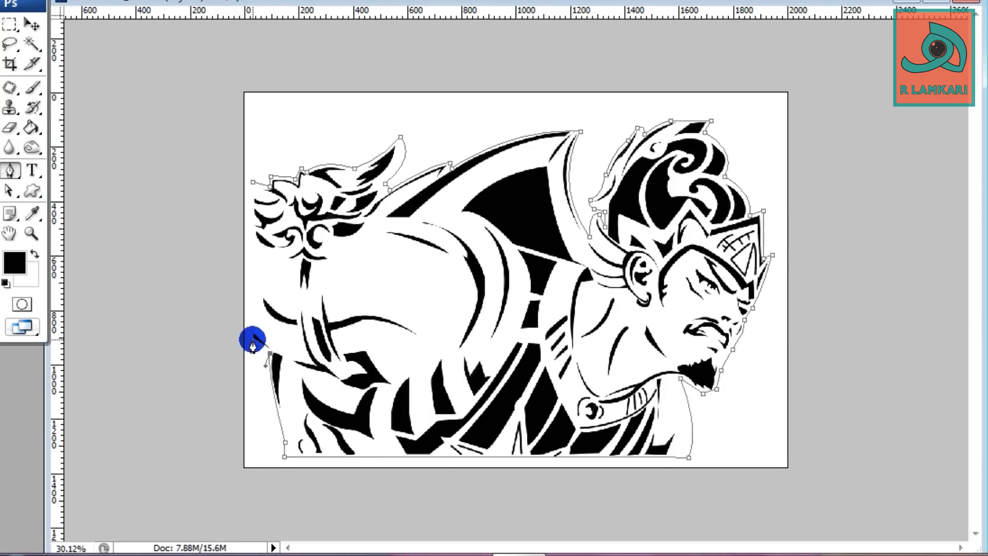
click(253, 182)
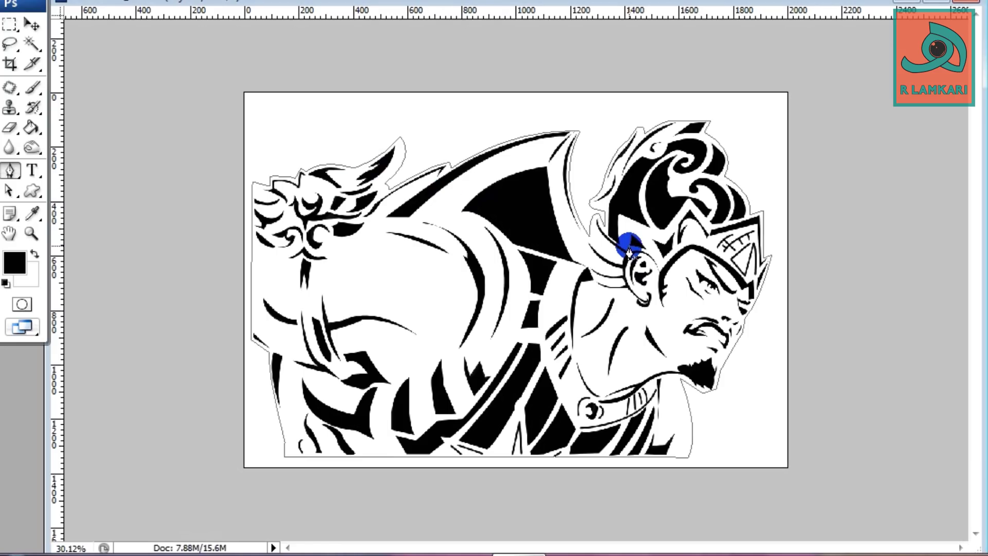
Step: Load the figure outline as a selection, invert it, and Paint Bucket-fill the background black
key(ctrl+Return)
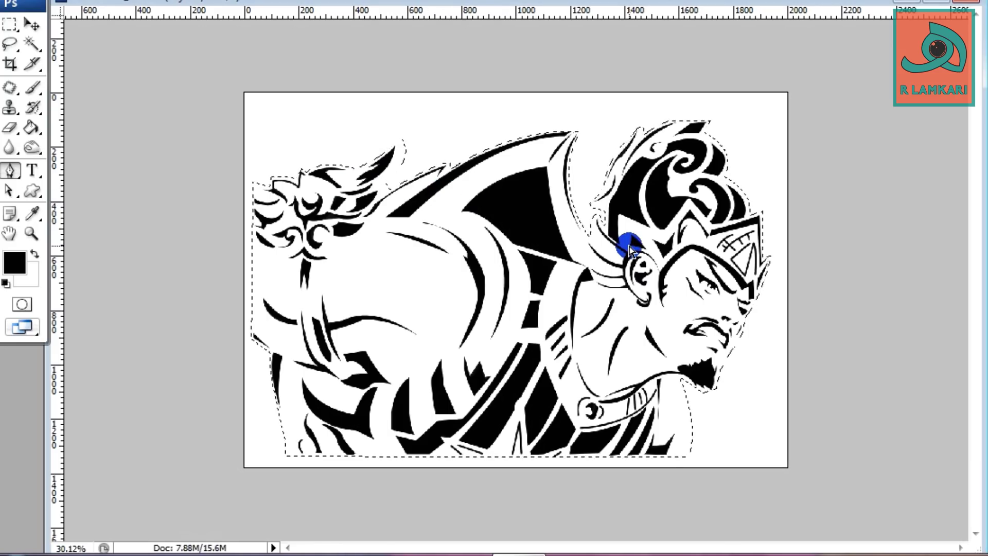
key(ctrl+shift+i)
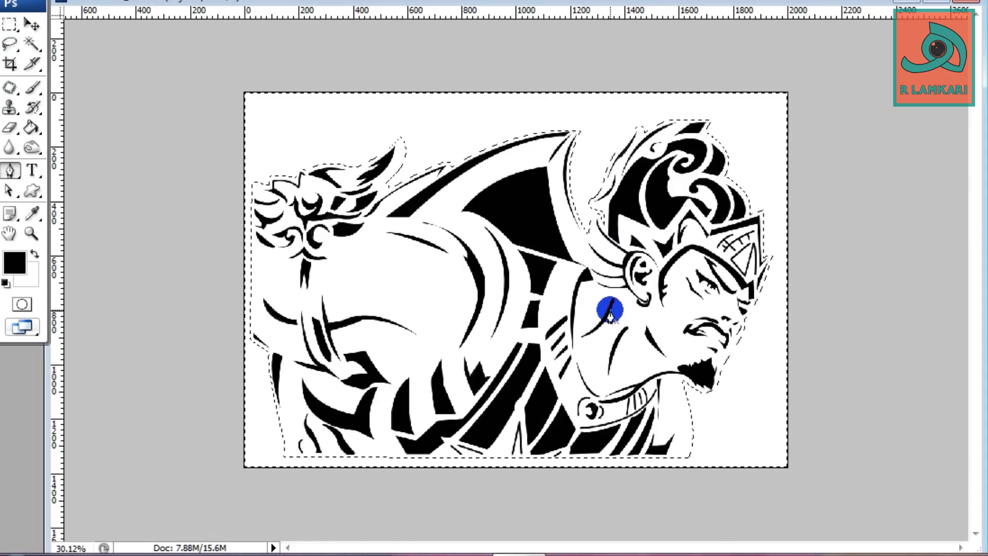
click(32, 127)
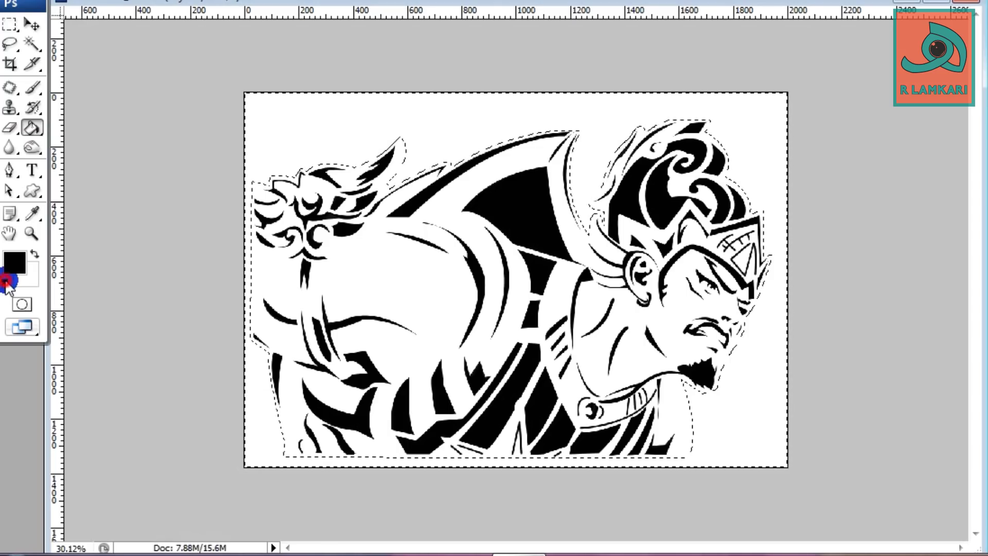
click(397, 124)
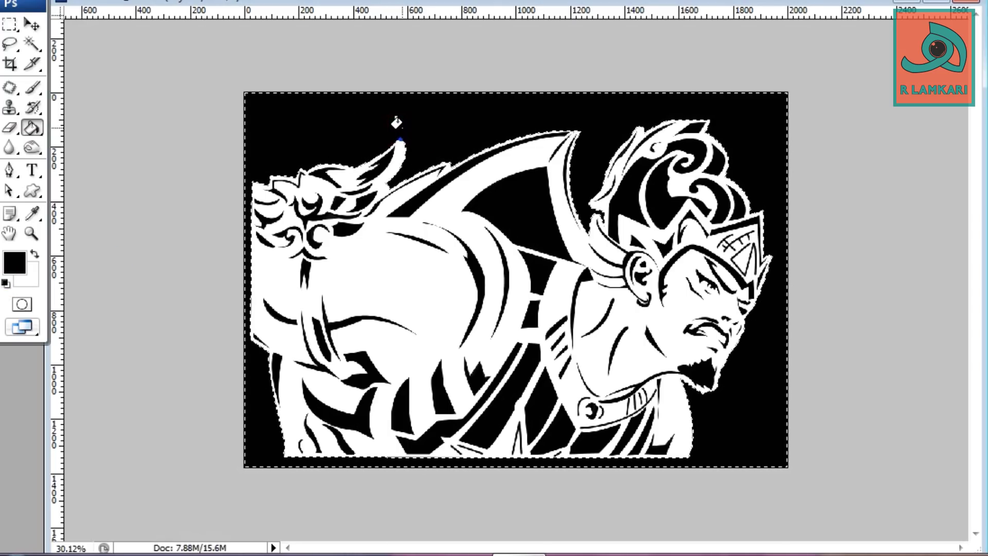
key(ctrl+d)
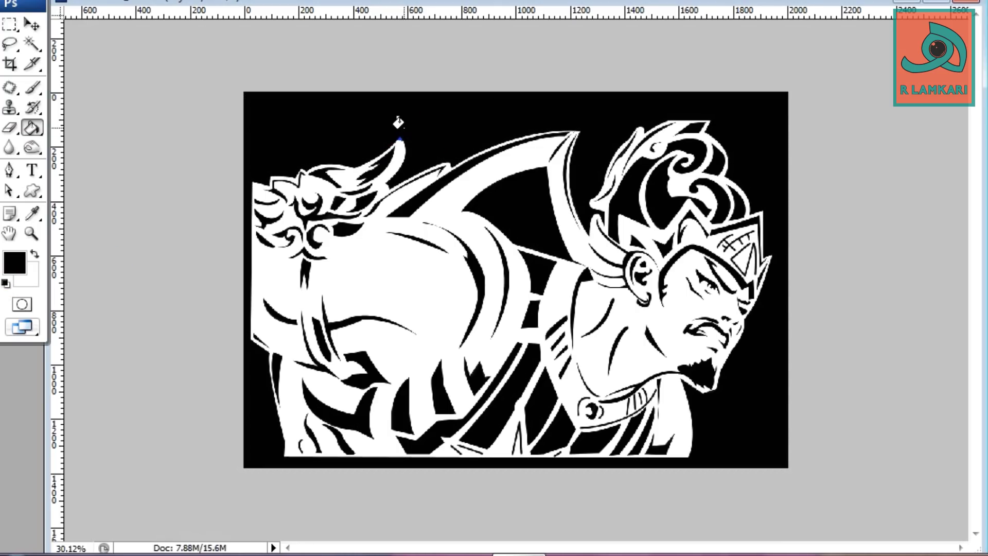